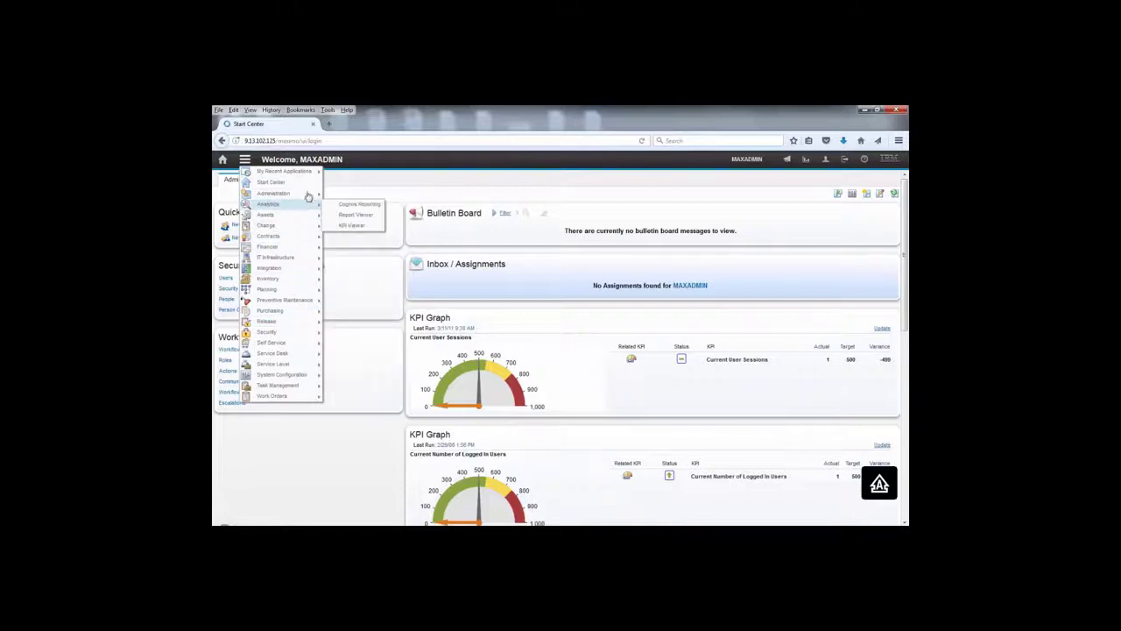
# Step: List all records in the Purchasing Companies application and open the FORD company record
pyautogui.moveTo(309, 195)
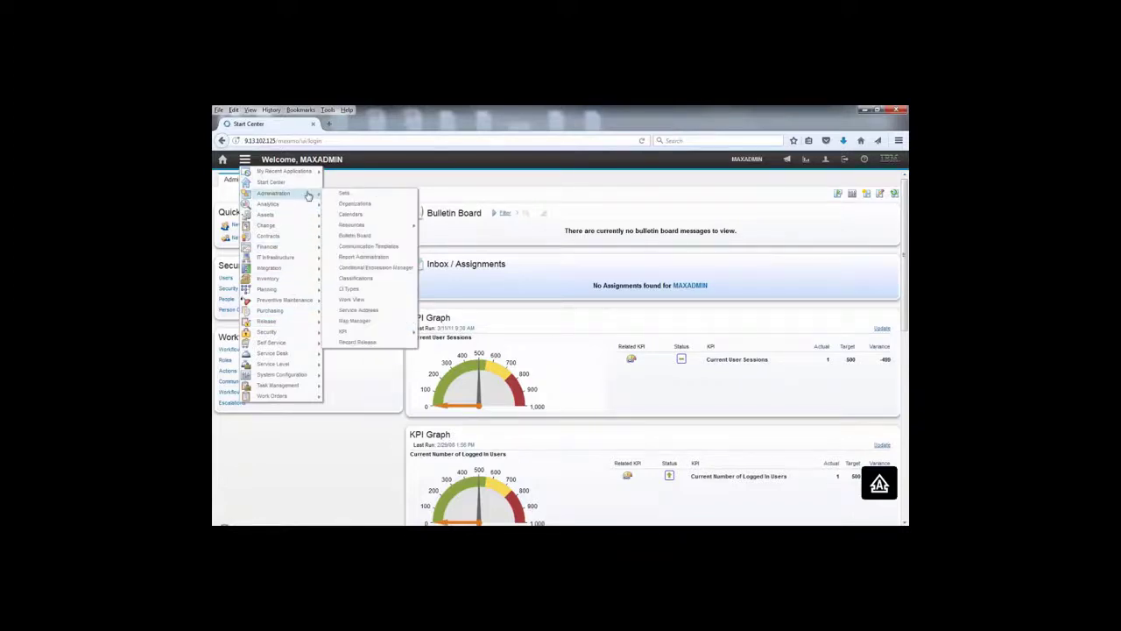
pyautogui.moveTo(280, 312)
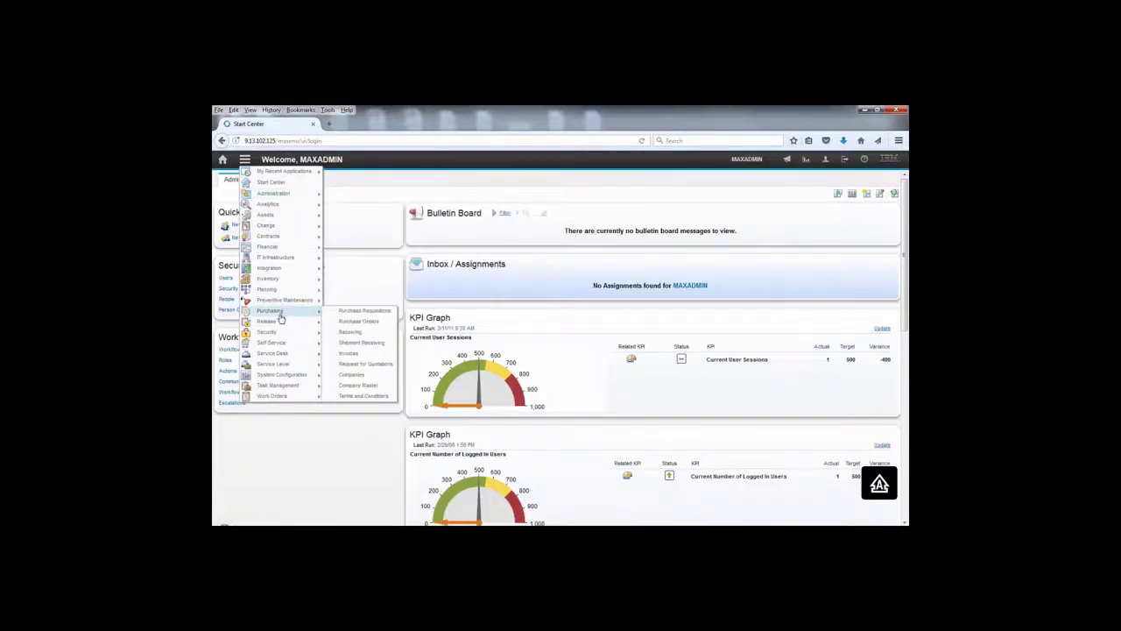
pyautogui.click(355, 374)
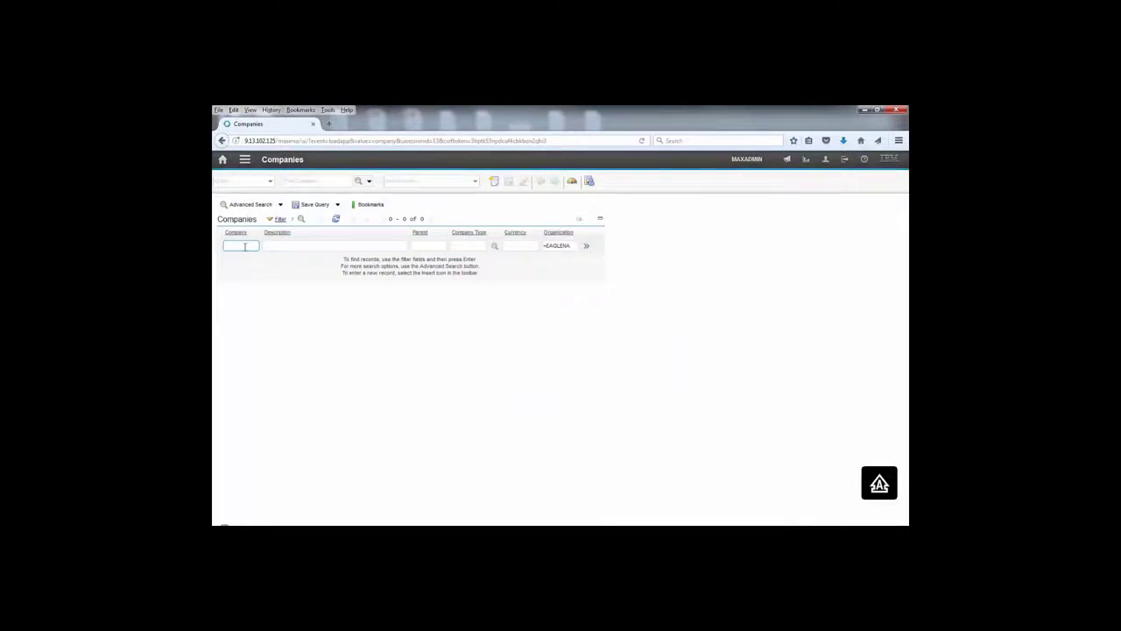
pyautogui.press('Return')
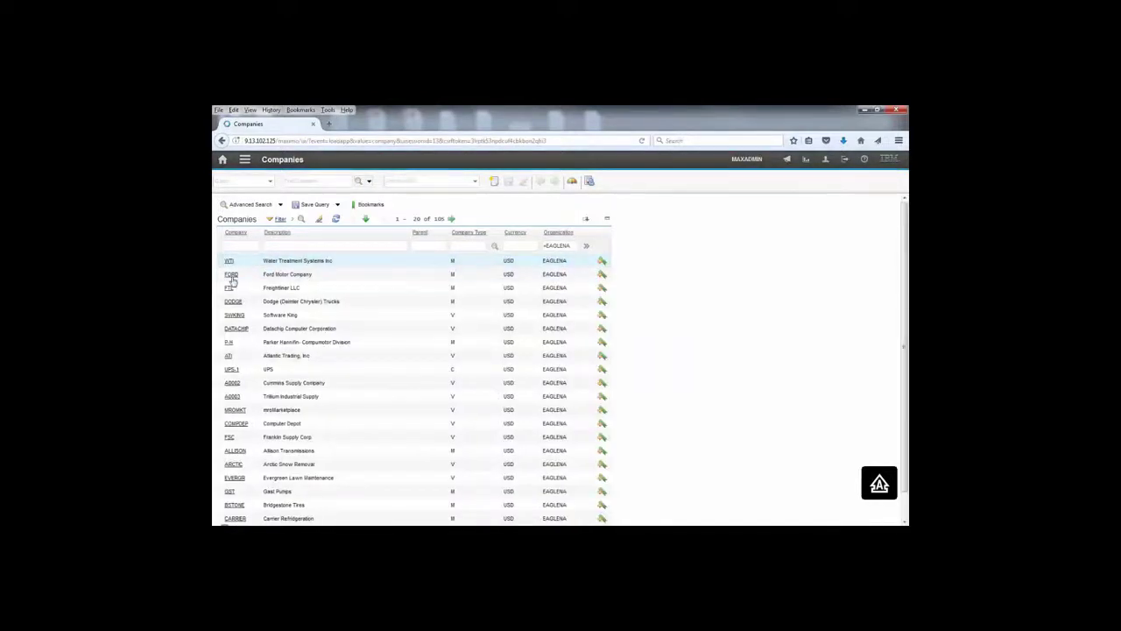
pyautogui.click(231, 276)
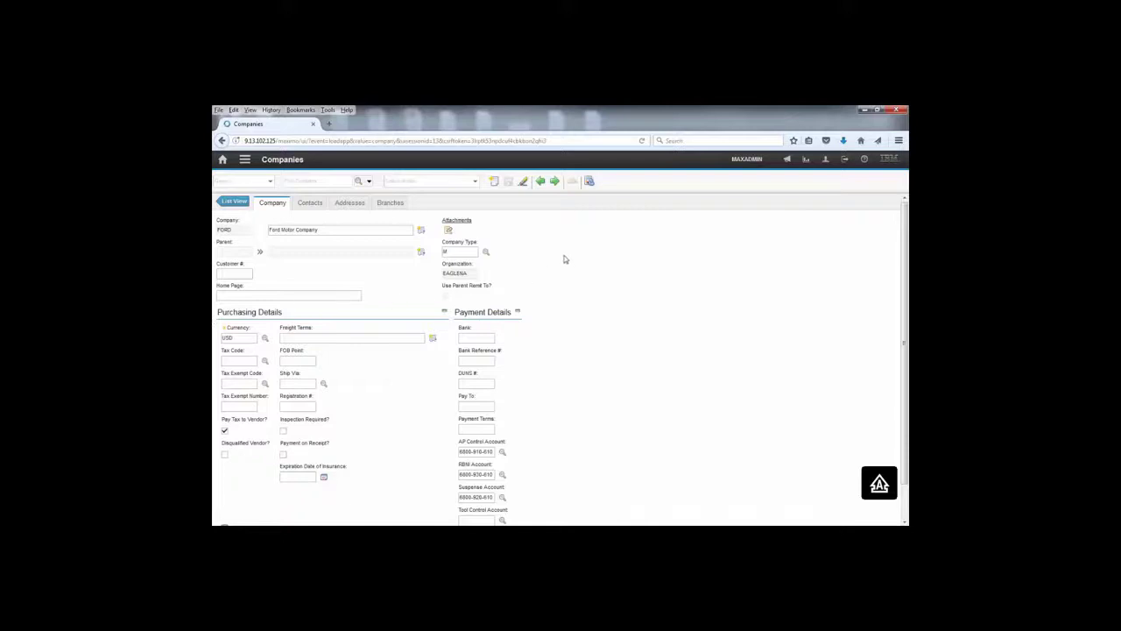
# Step: Find applications matching COMP in Application Designer and open the COMPANY application definition
pyautogui.click(245, 161)
pyautogui.moveTo(294, 377)
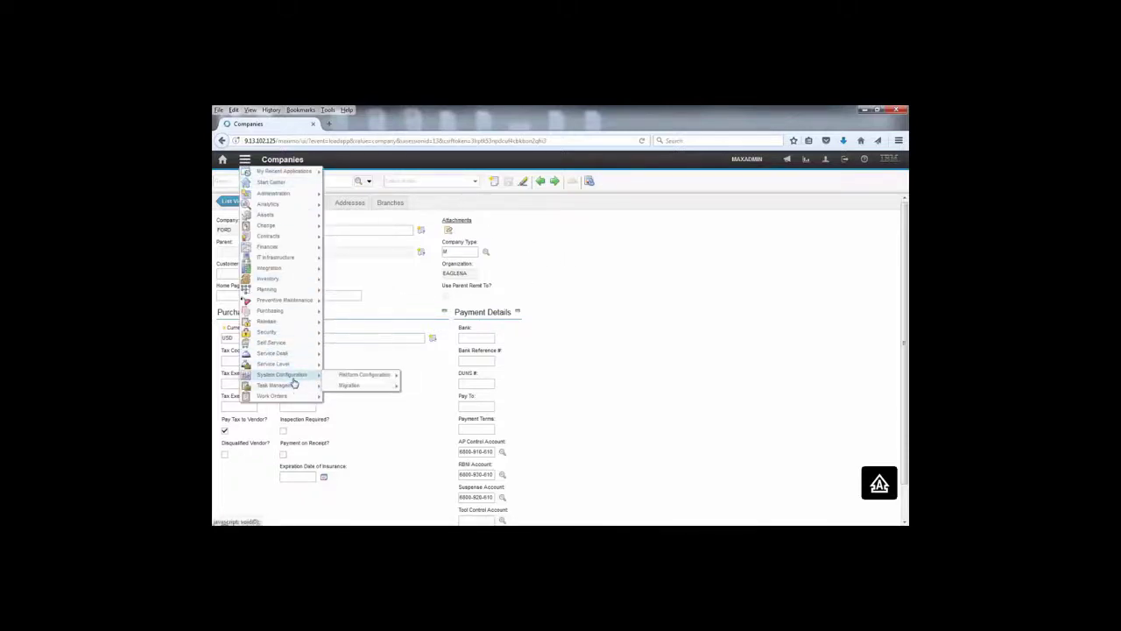
pyautogui.moveTo(350, 375)
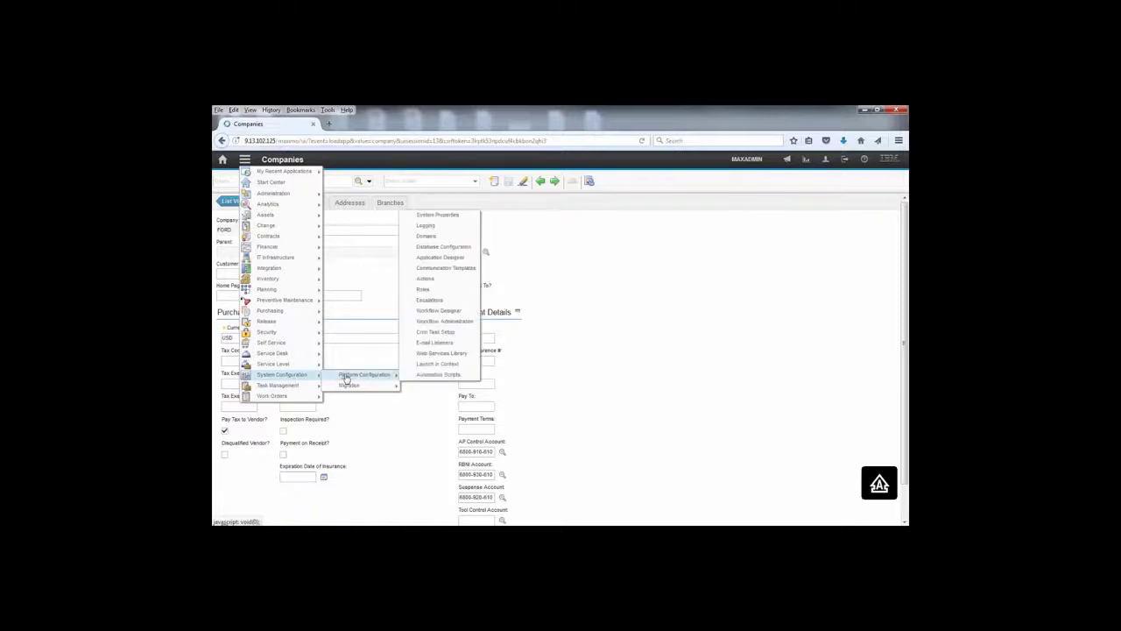
pyautogui.click(453, 259)
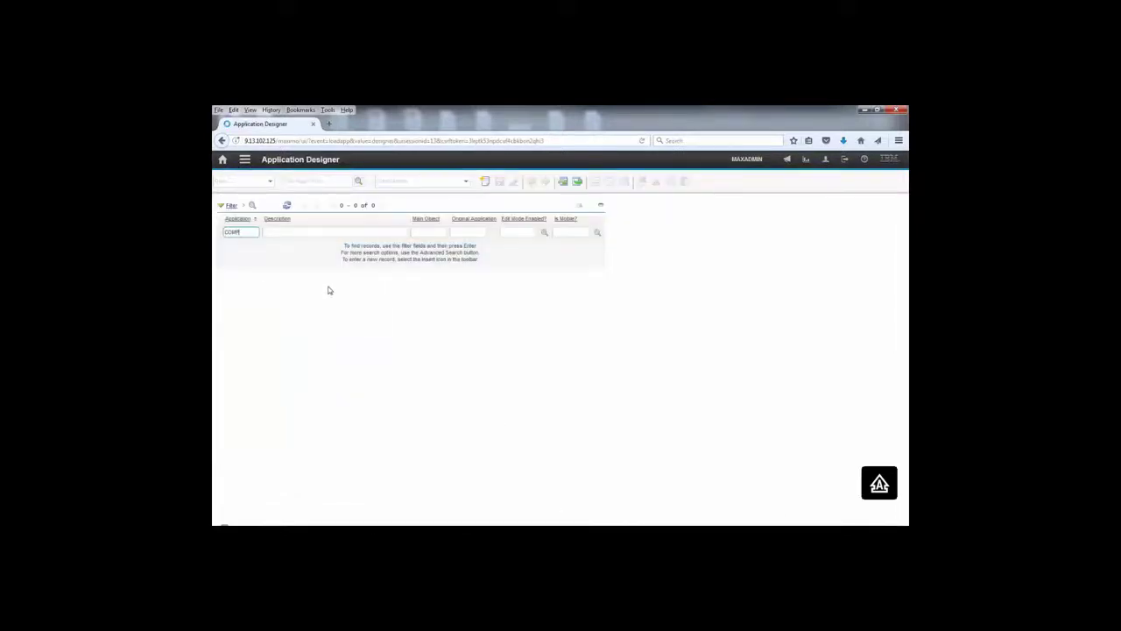
pyautogui.write('COMP')
pyautogui.press('Return')
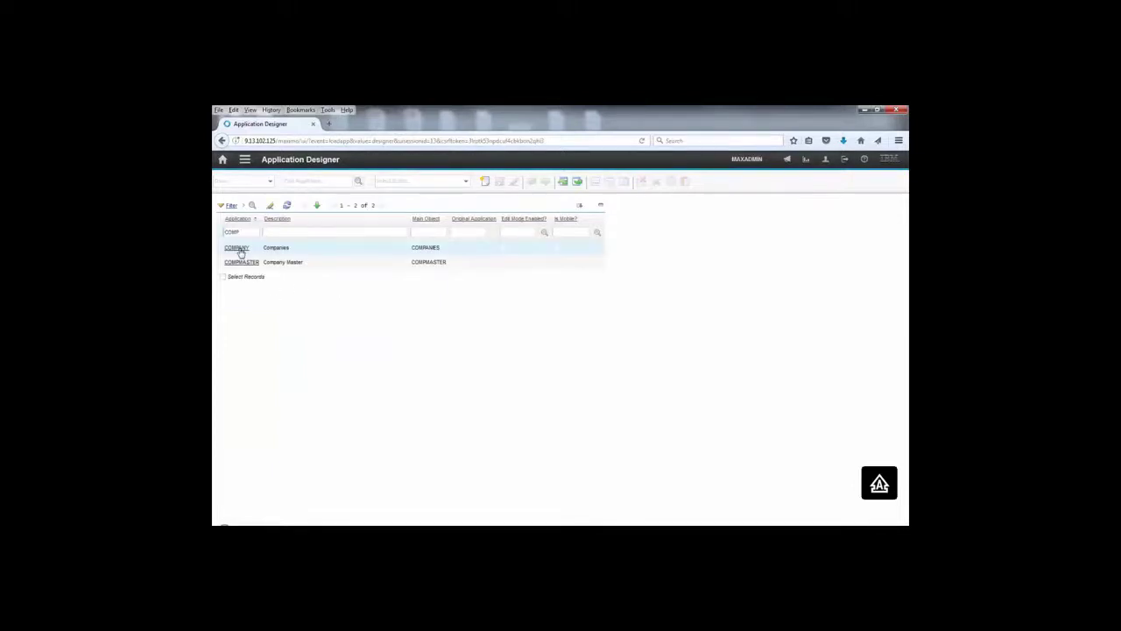
pyautogui.click(239, 248)
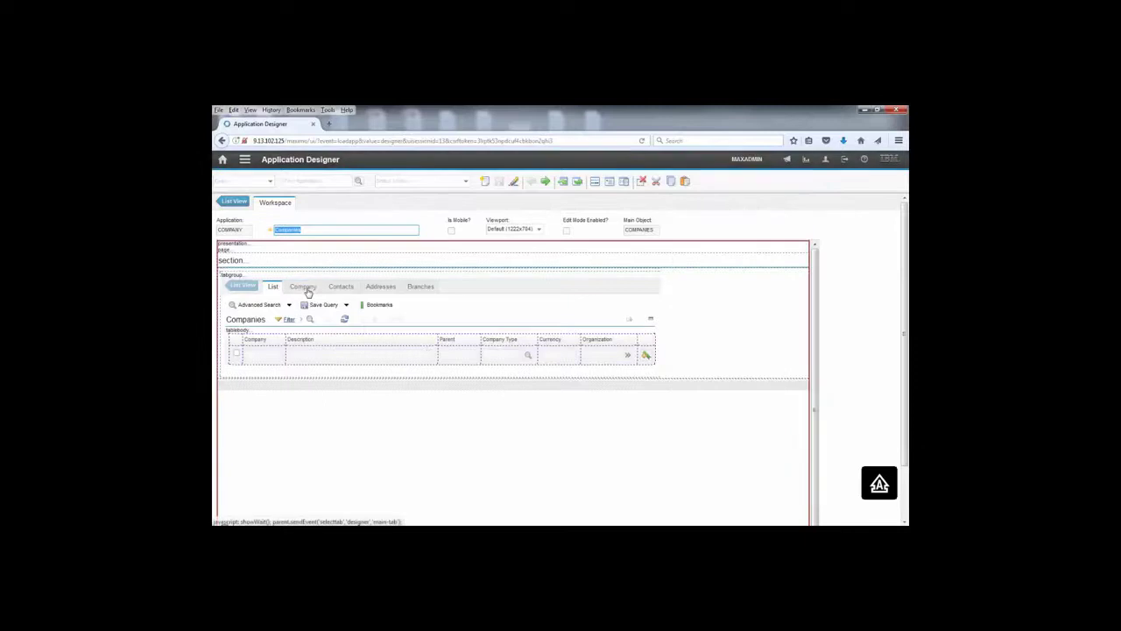
# Step: Inspect the textbox properties of the Home Page field in the Company tab's layout
pyautogui.click(306, 290)
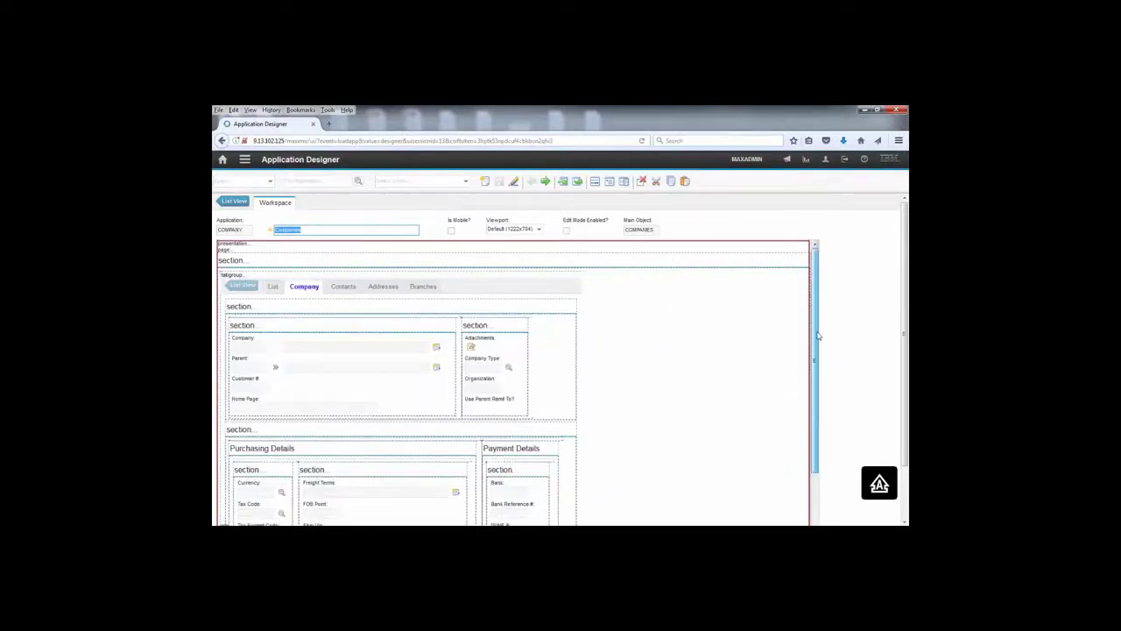
pyautogui.moveTo(818, 332); pyautogui.dragTo(791, 393)
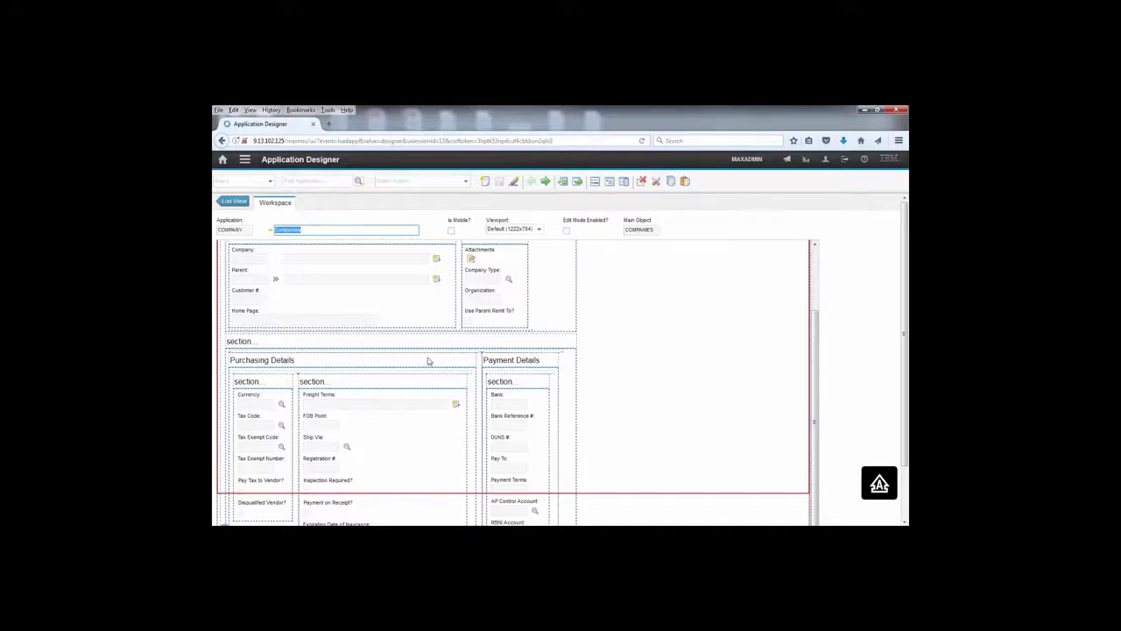
pyautogui.click(281, 323)
pyautogui.rightClick(282, 321)
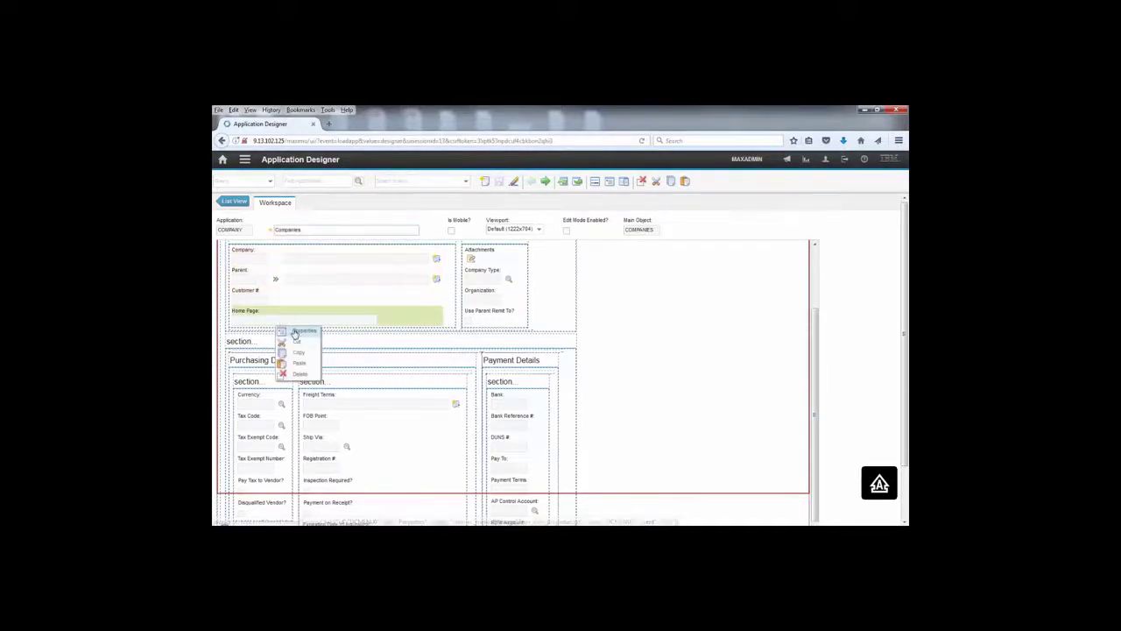
pyautogui.click(295, 333)
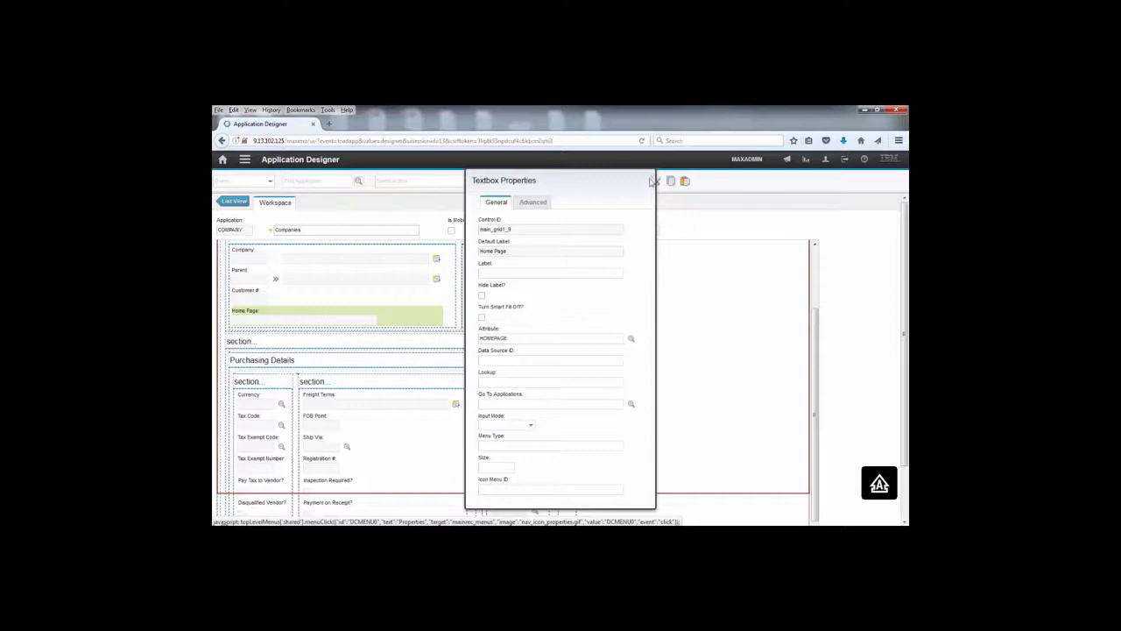
pyautogui.click(654, 181)
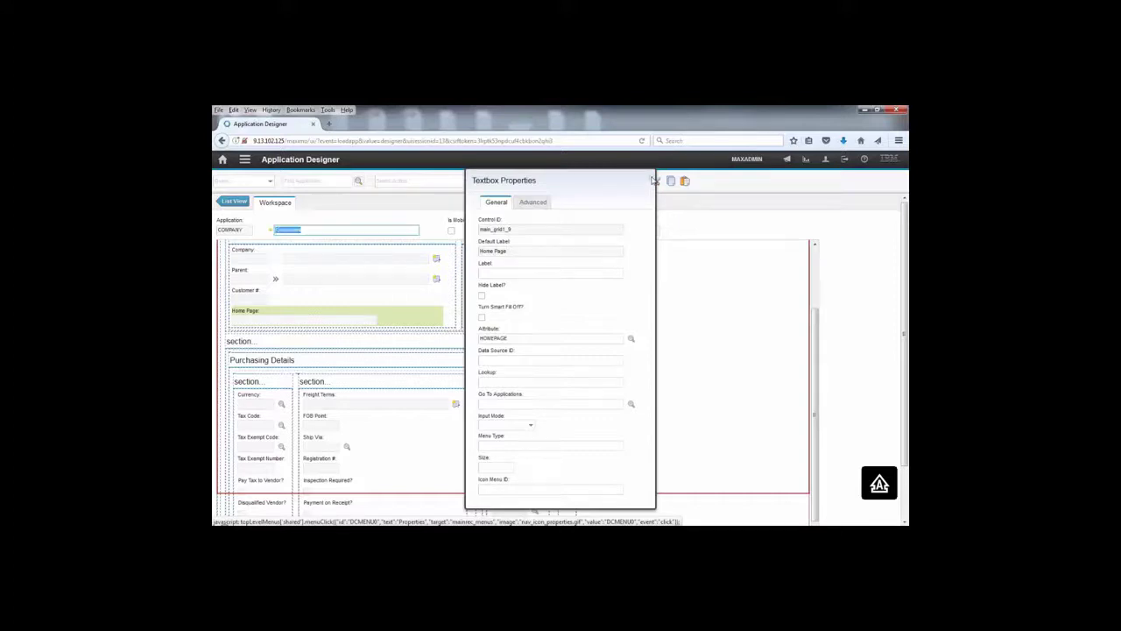
# Step: Copy the control ID of the Purchasing Details section from its section properties
pyautogui.click(277, 364)
pyautogui.rightClick(277, 368)
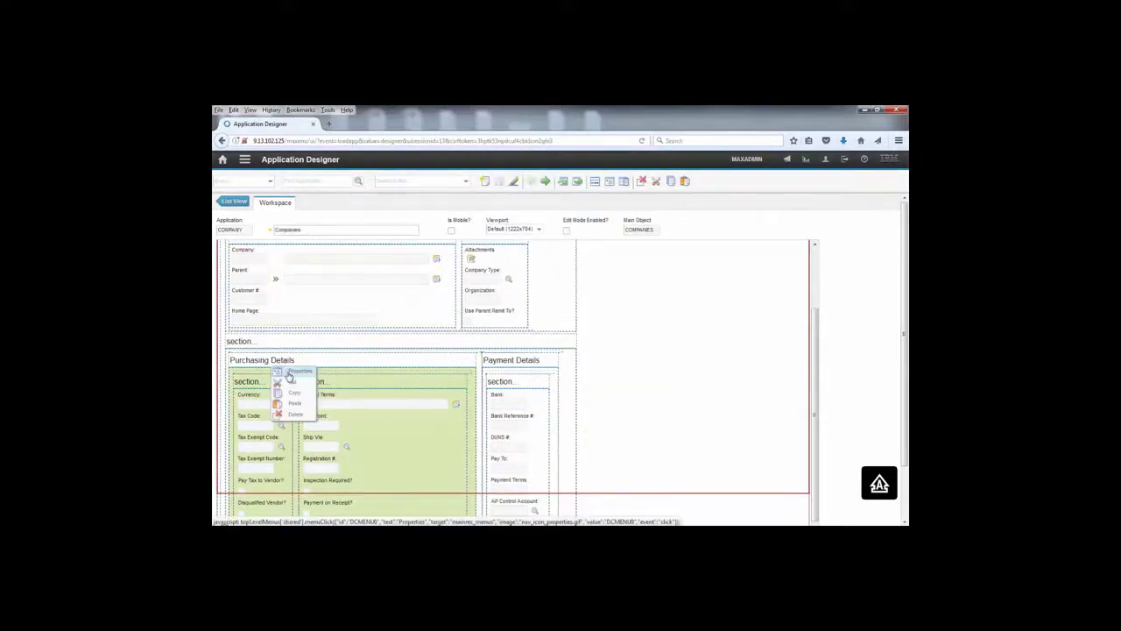
pyautogui.click(289, 373)
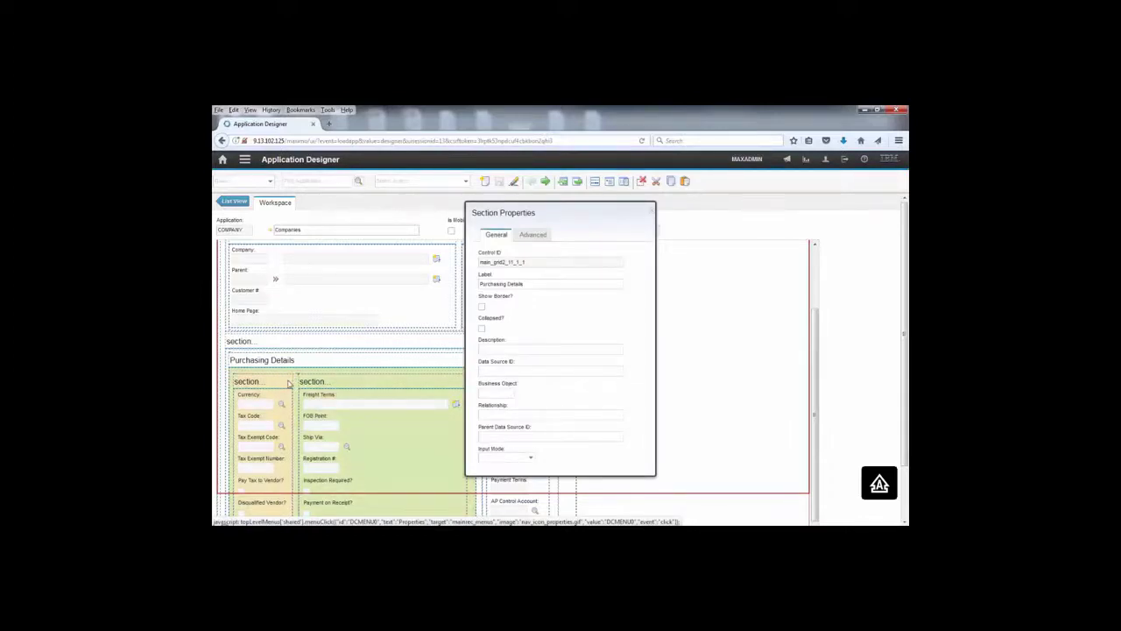
pyautogui.click(555, 285)
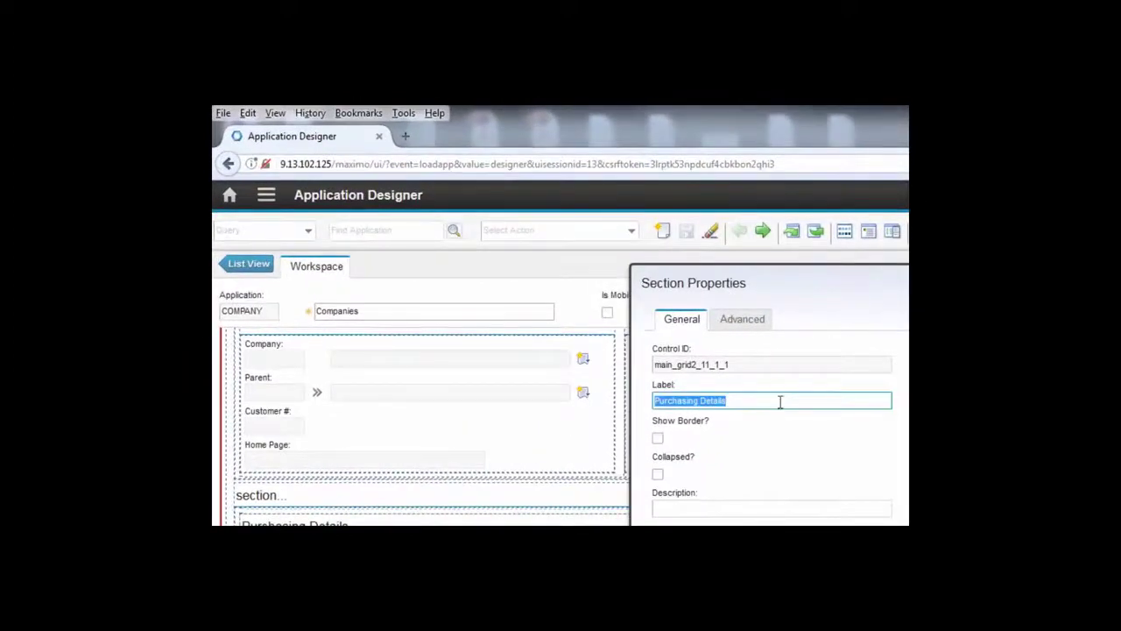
pyautogui.click(818, 368)
pyautogui.click(863, 370)
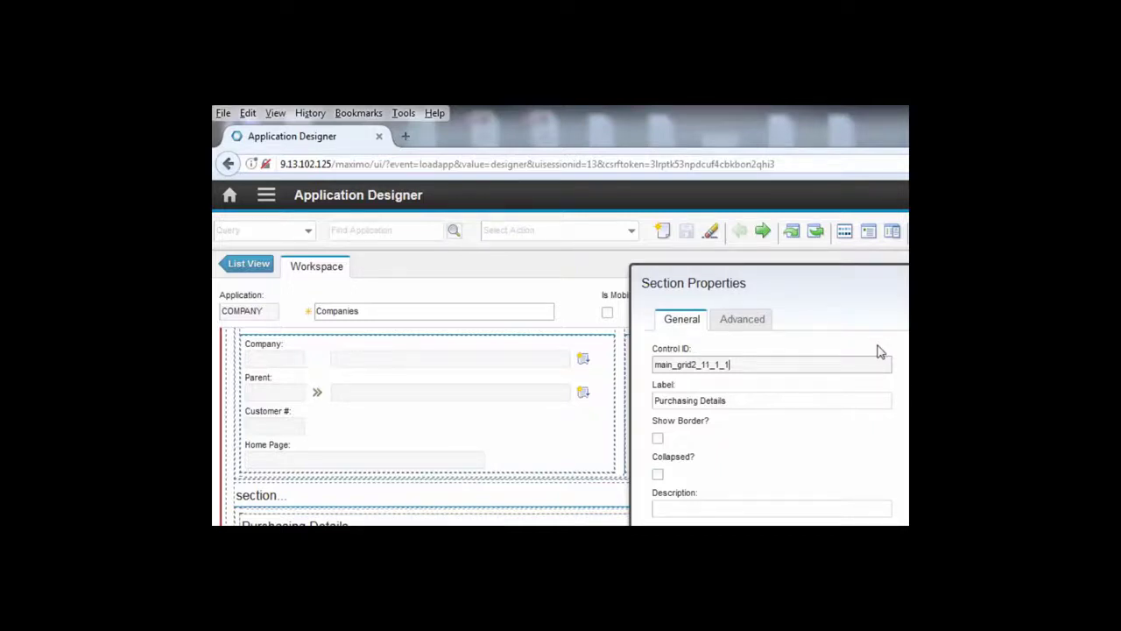
pyautogui.moveTo(763, 364); pyautogui.dragTo(651, 364)
pyautogui.hotkey('ctrl', 'c')
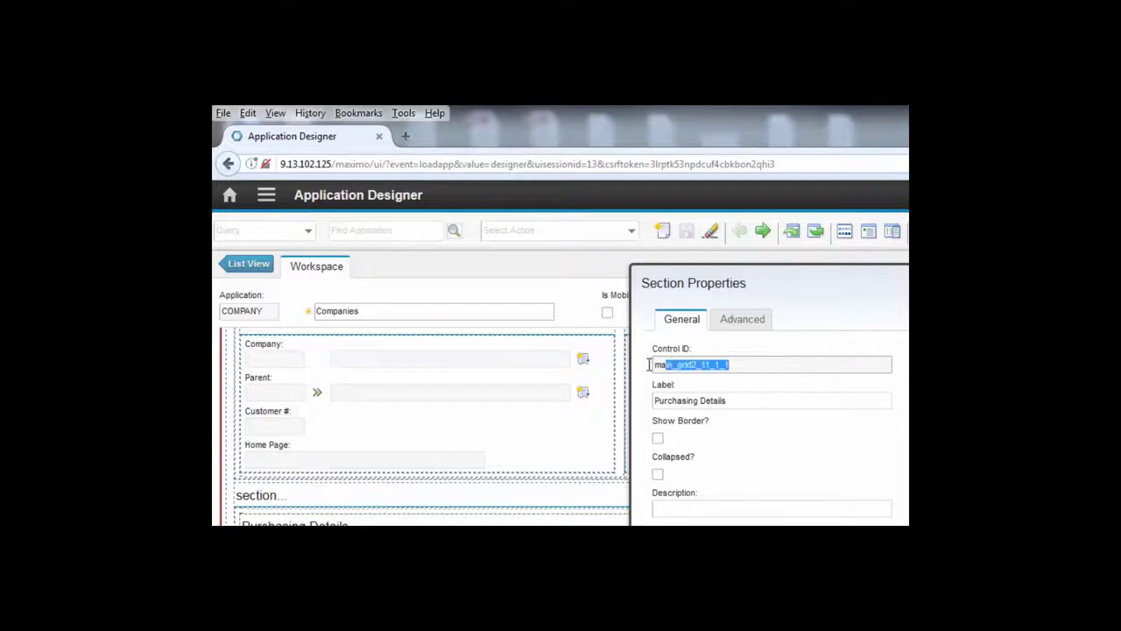
pyautogui.click(766, 366)
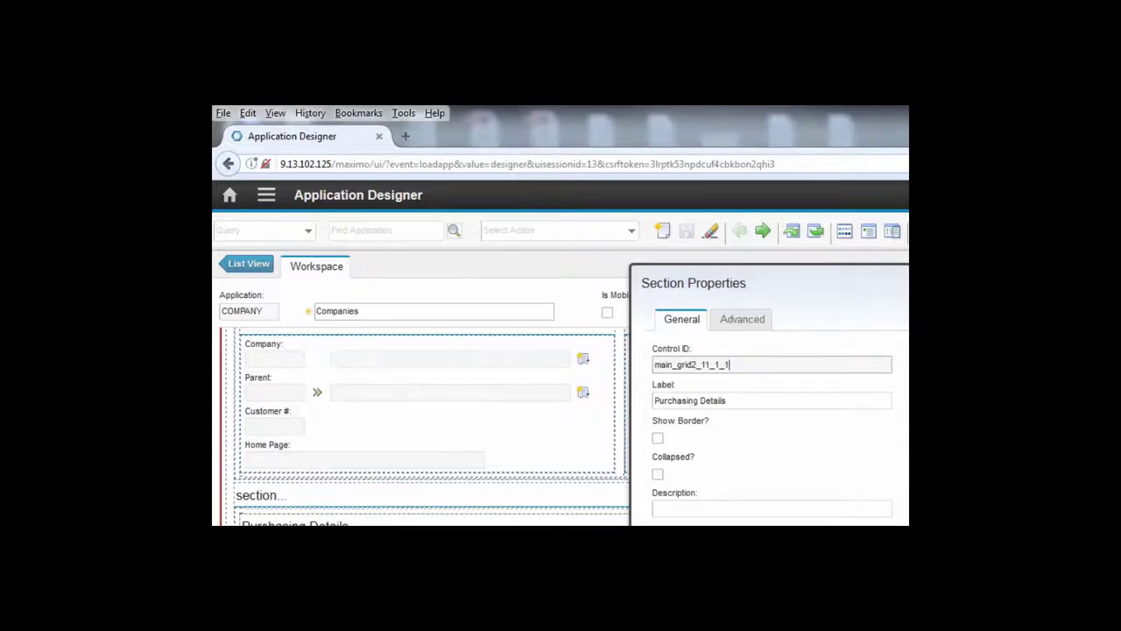
pyautogui.click(920, 282)
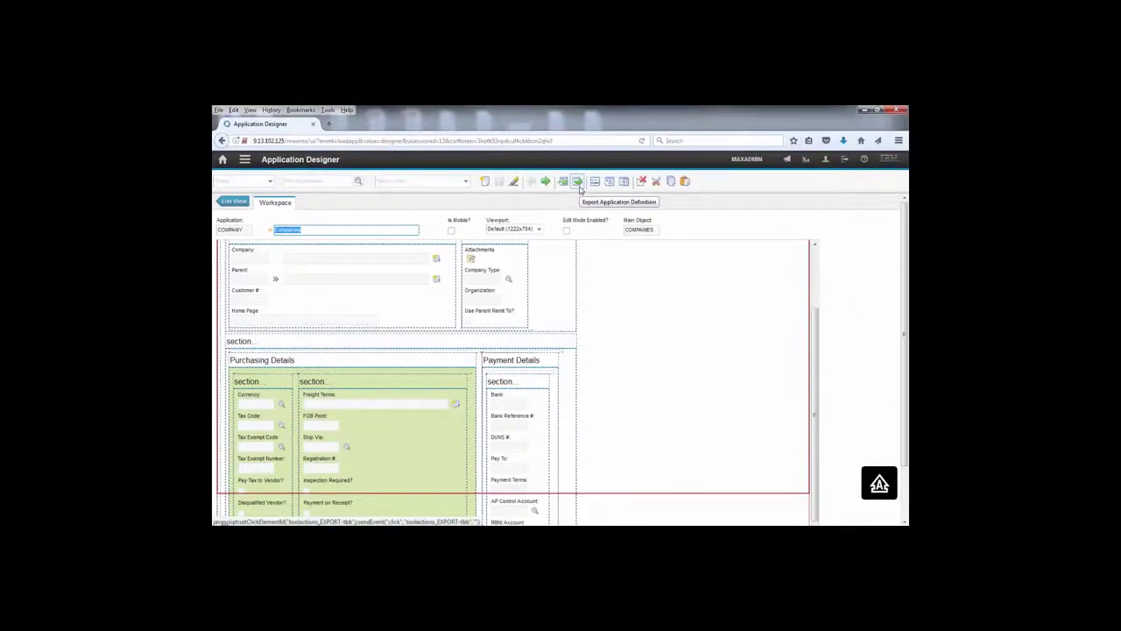
# Step: Export the COMPANY application definition as XML, then switch to MYCOMPANYAPP.xml in Notepad++
pyautogui.click(578, 183)
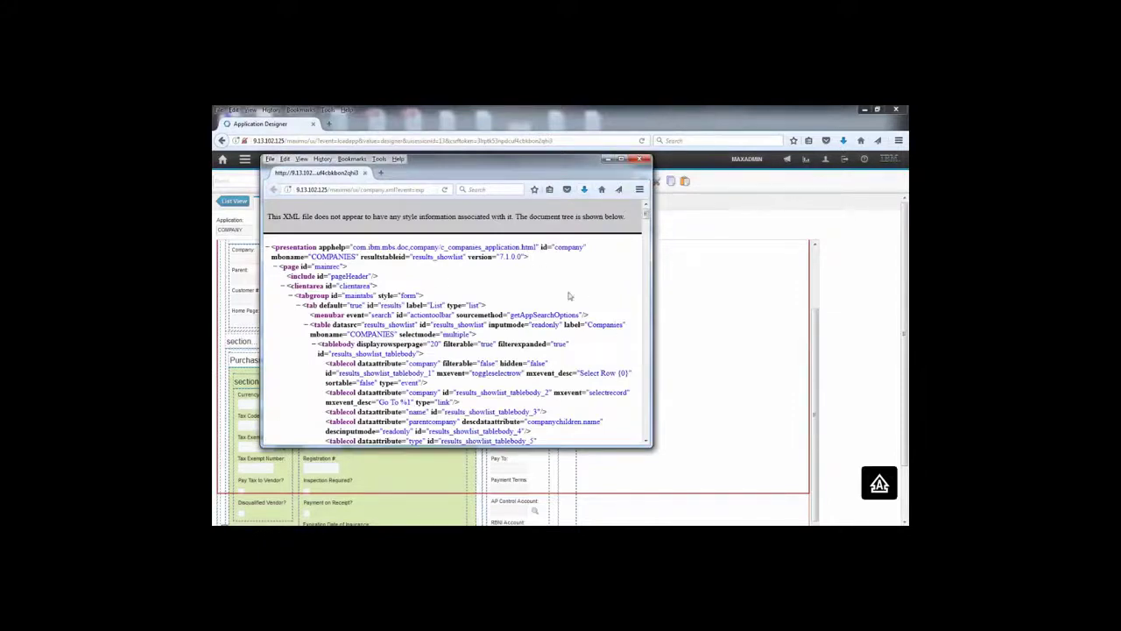
pyautogui.click(646, 161)
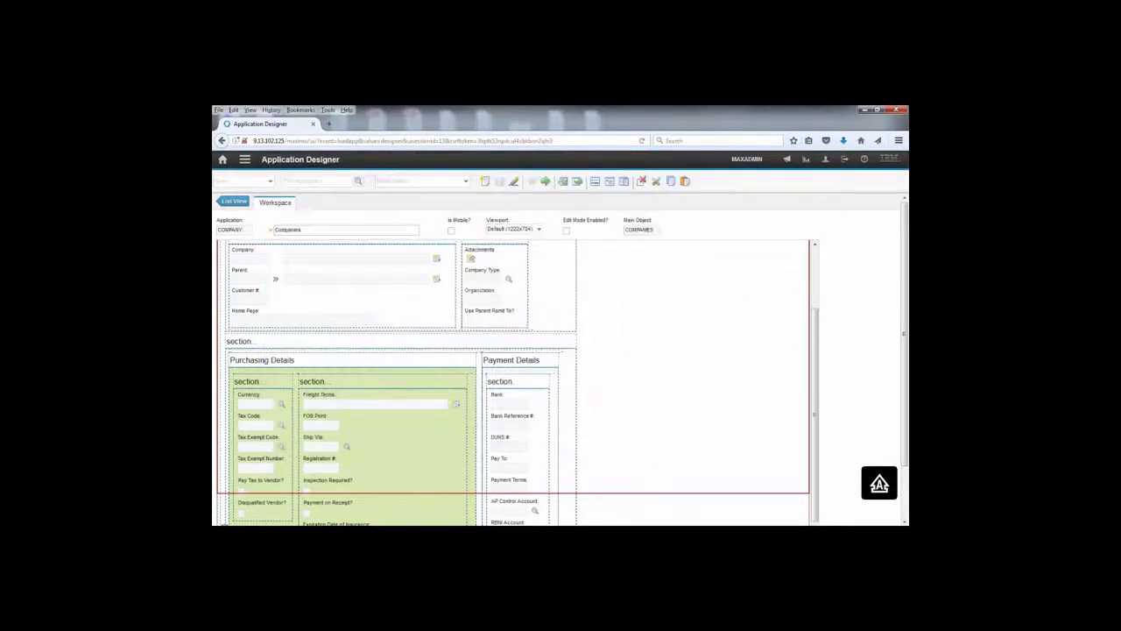
pyautogui.click(276, 533)
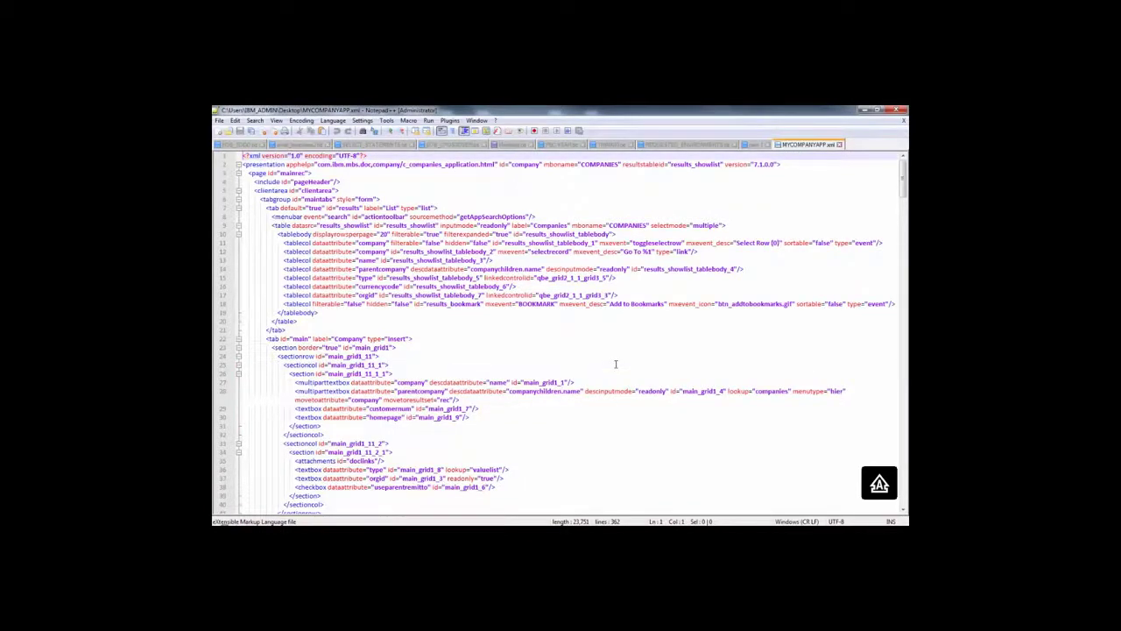
# Step: Search the XML file for the copied control ID main_grid2_11_1_1
pyautogui.hotkey('ctrl', 'f')
pyautogui.hotkey('ctrl', 'v')
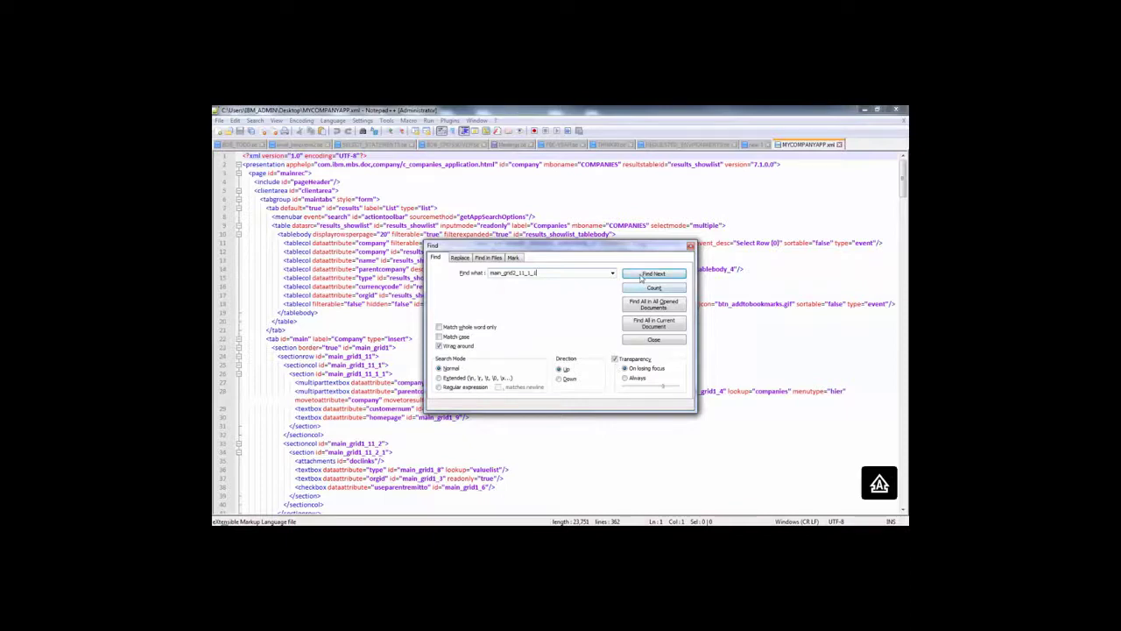
pyautogui.click(653, 274)
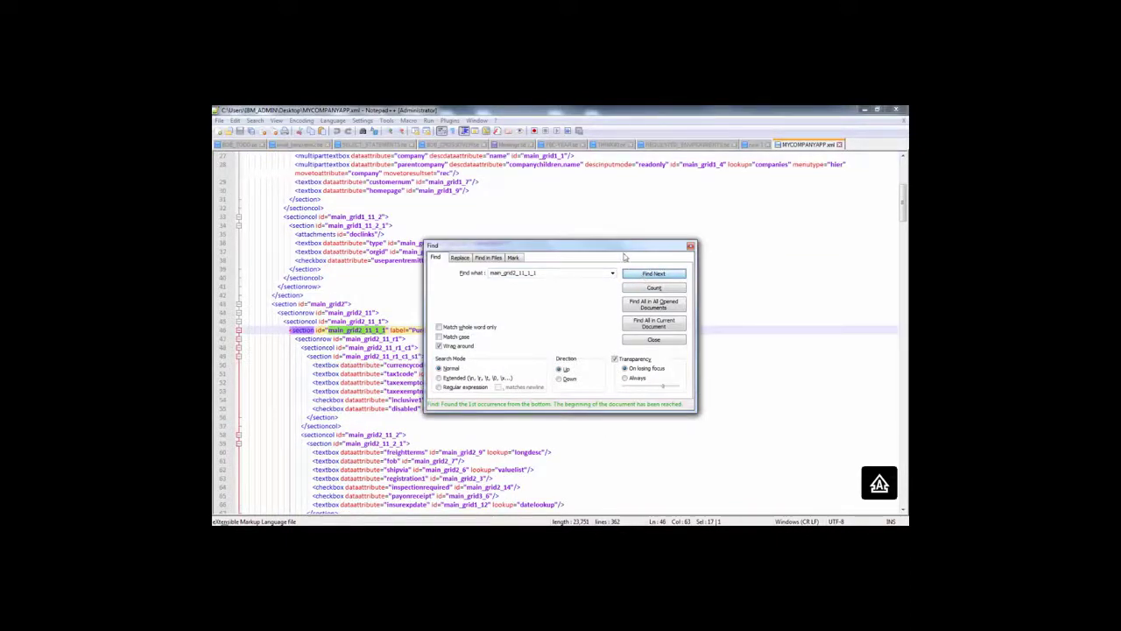
pyautogui.click(692, 246)
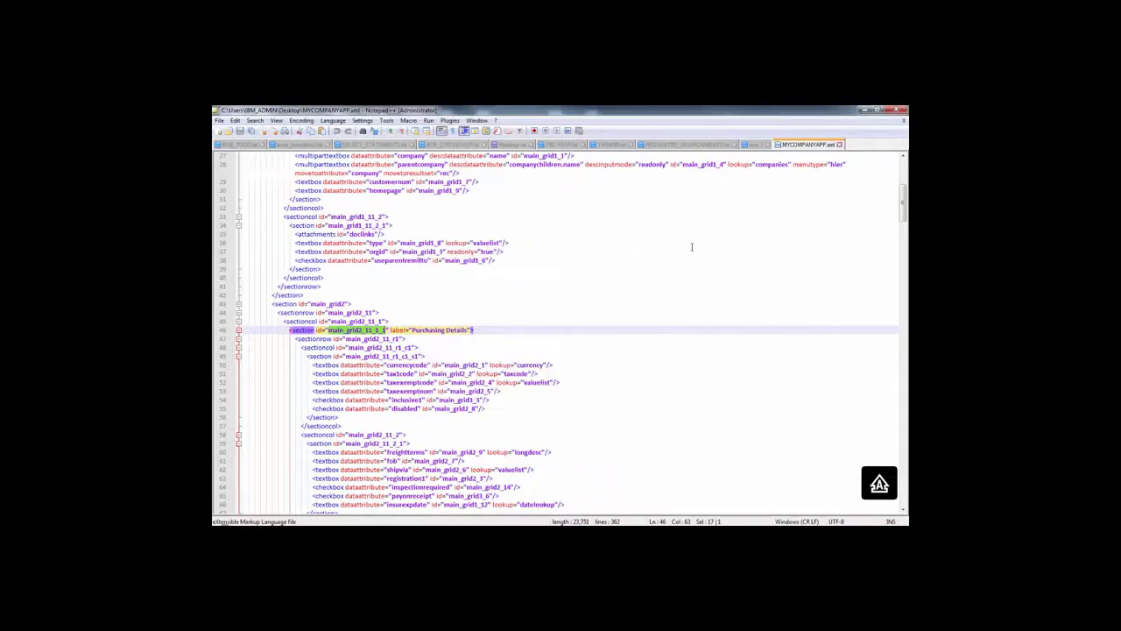
# Step: Examine the full XML block of the Purchasing Details section, from its opening to its closing section tag
pyautogui.scroll(-2, 504, 382)
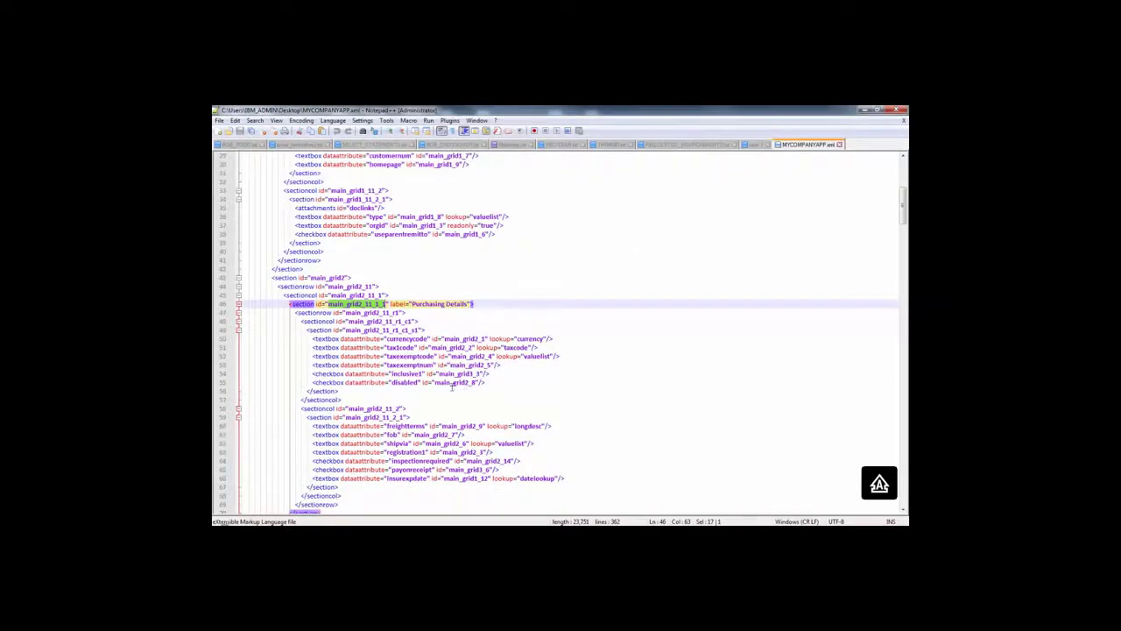
pyautogui.moveTo(272, 278); pyautogui.dragTo(554, 485)
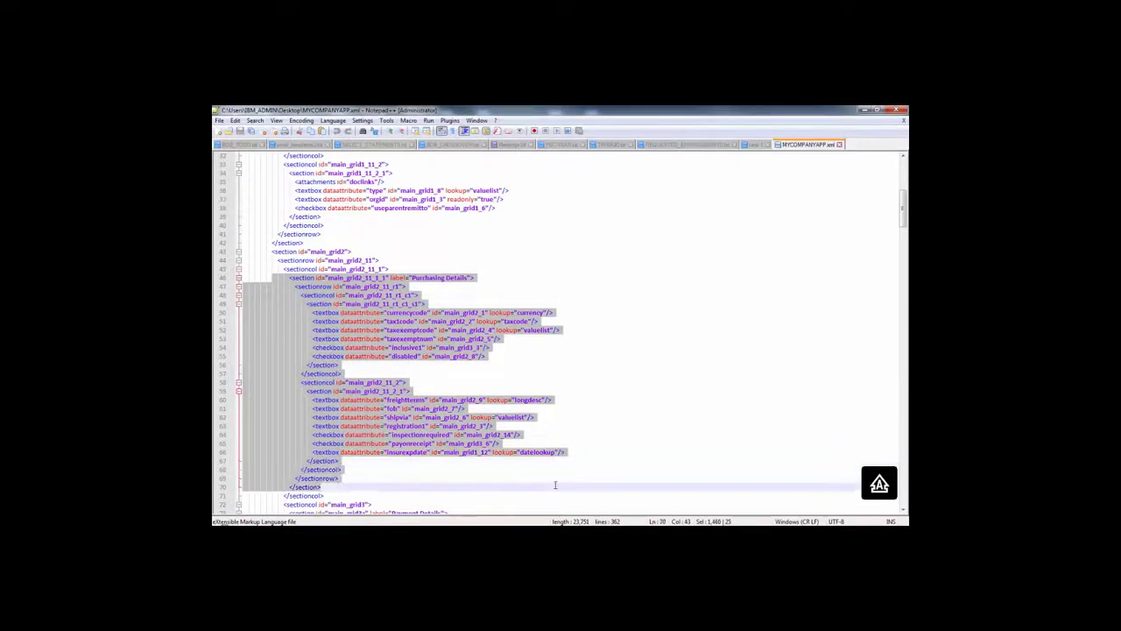
pyautogui.click(723, 381)
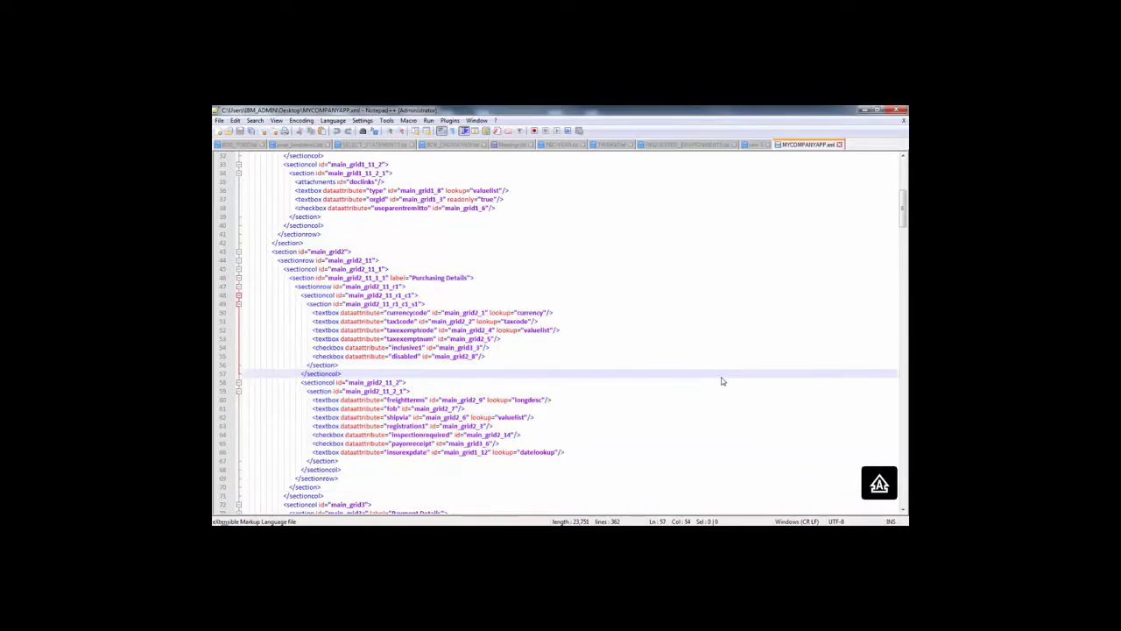
# Step: Change the label of section main_grid2_11_1_1 to "BOB TESTING Purchasing Details LABEL", save the XML file and close the editor
pyautogui.click(413, 277)
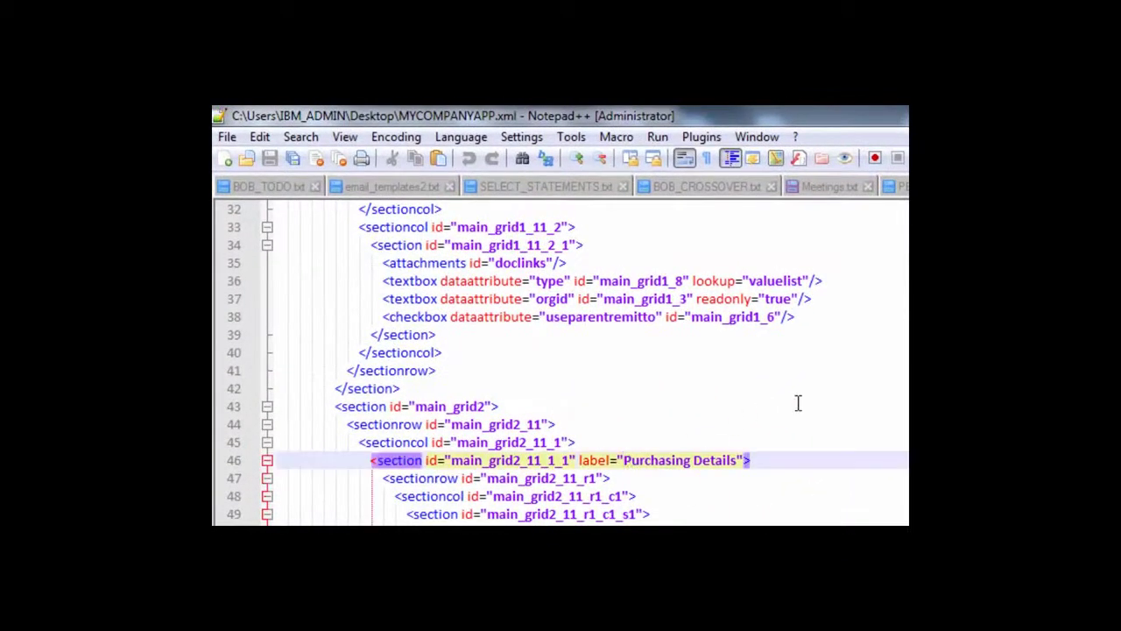
pyautogui.write('BOB TEST')
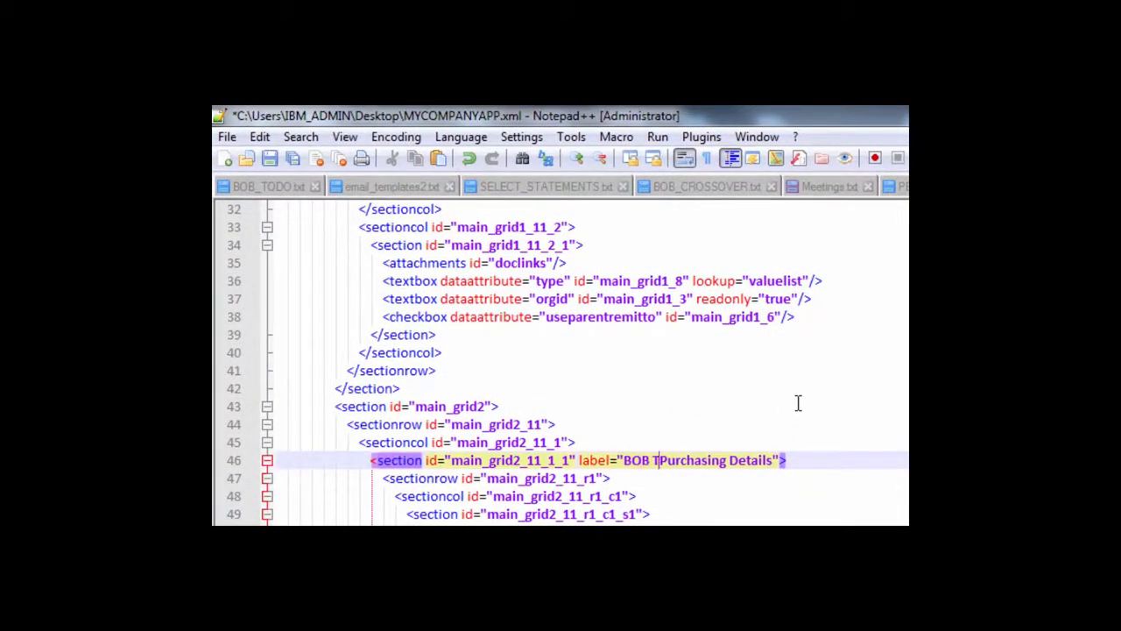
pyautogui.write('ING')
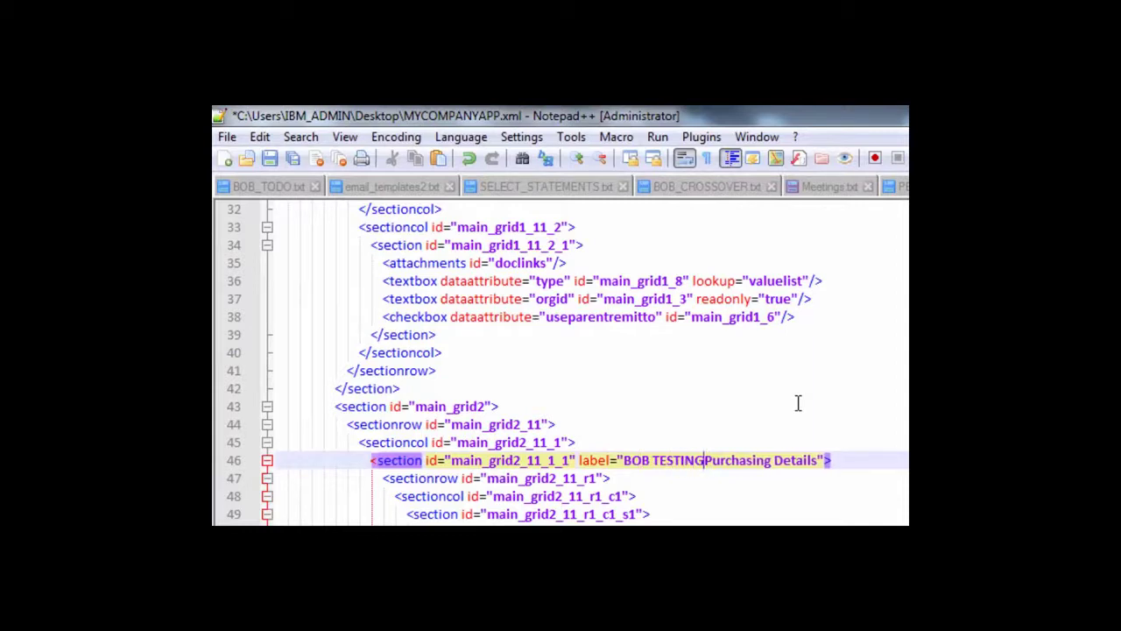
pyautogui.press('End')
pyautogui.press('Left')
pyautogui.press('Left')
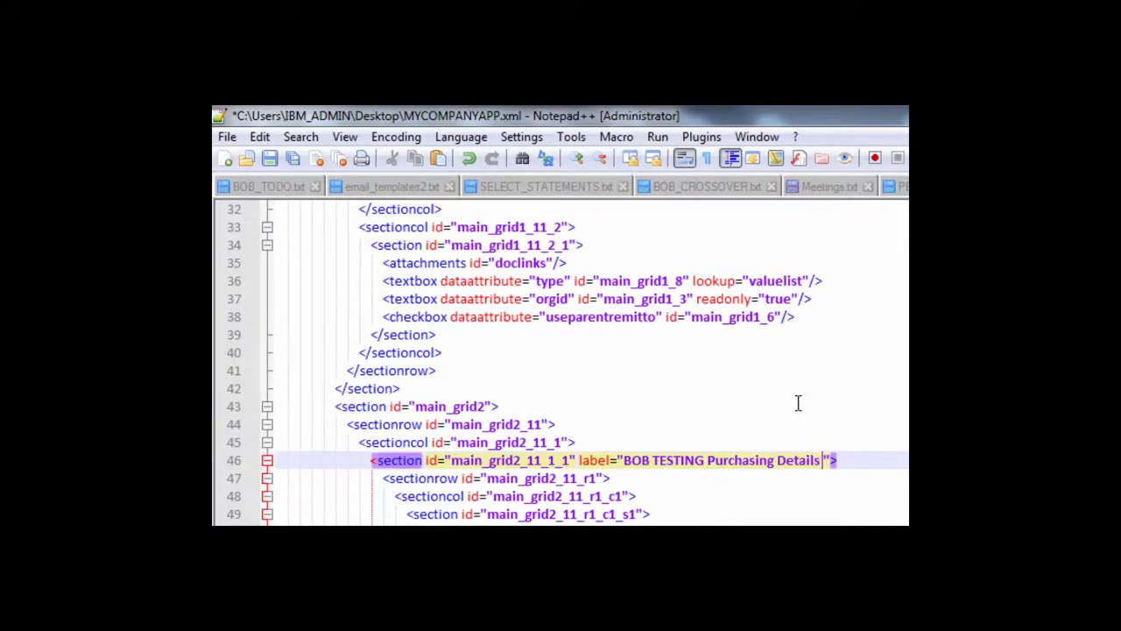
pyautogui.write('LABEL')
pyautogui.click(873, 460)
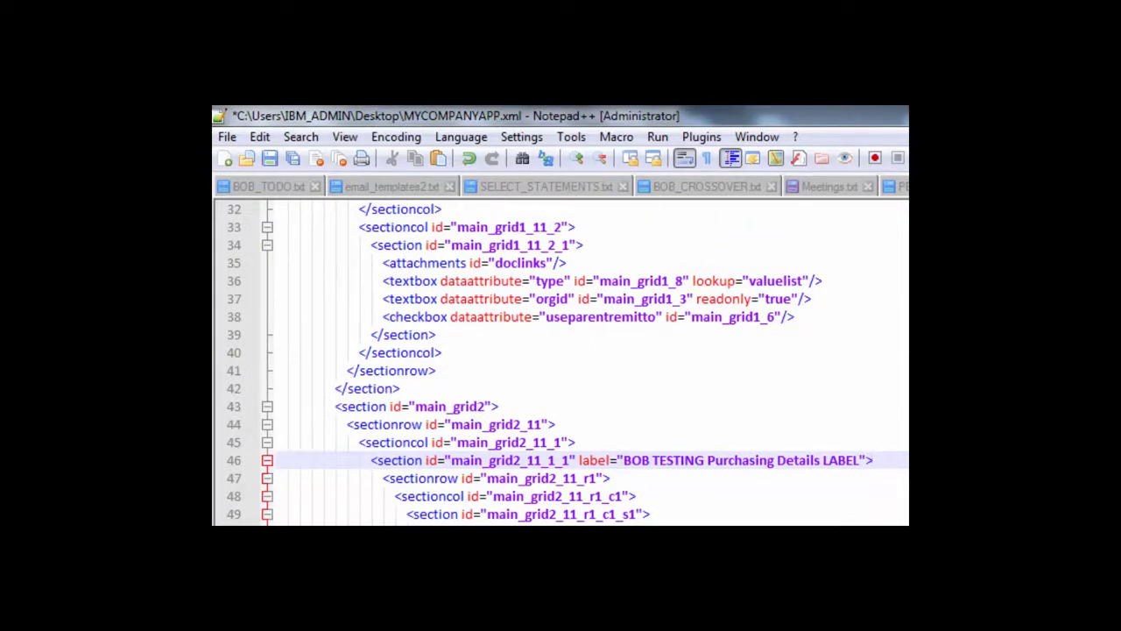
pyautogui.click(270, 162)
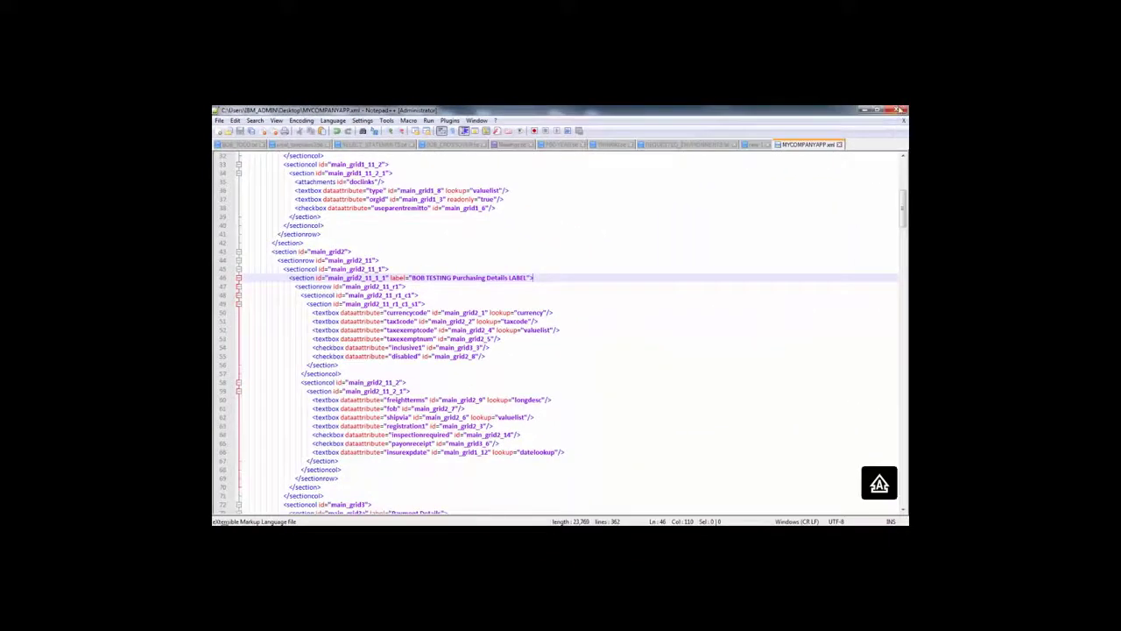
pyautogui.click(900, 109)
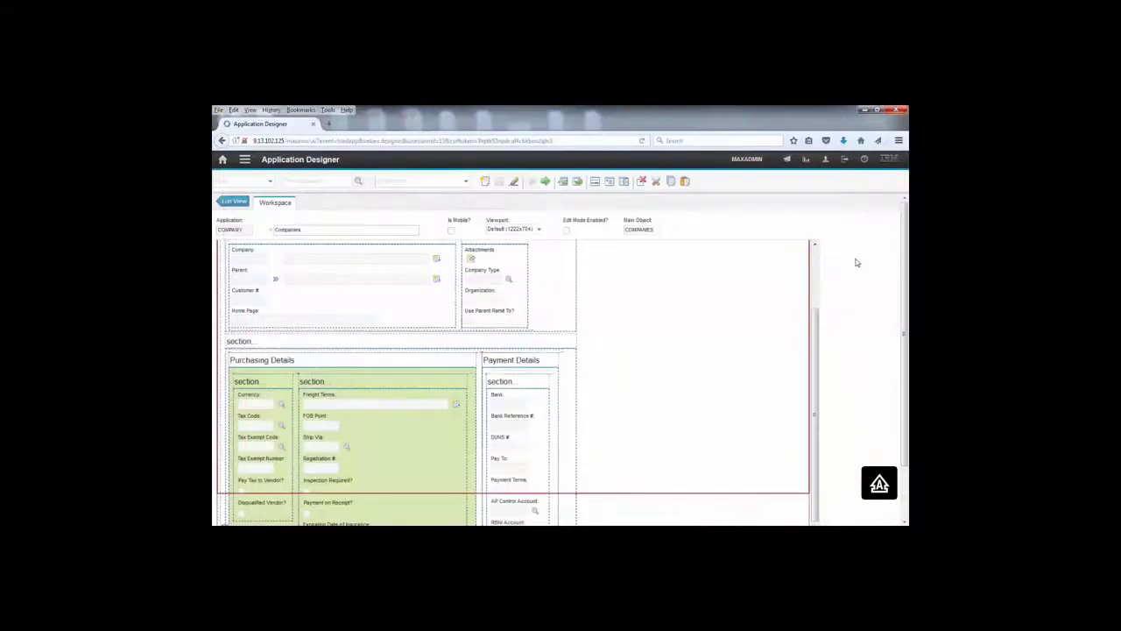
# Step: Import the application definition from MYCOMPANYAPP.xml on the Desktop and show the Company tab in the design workspace
pyautogui.click(564, 183)
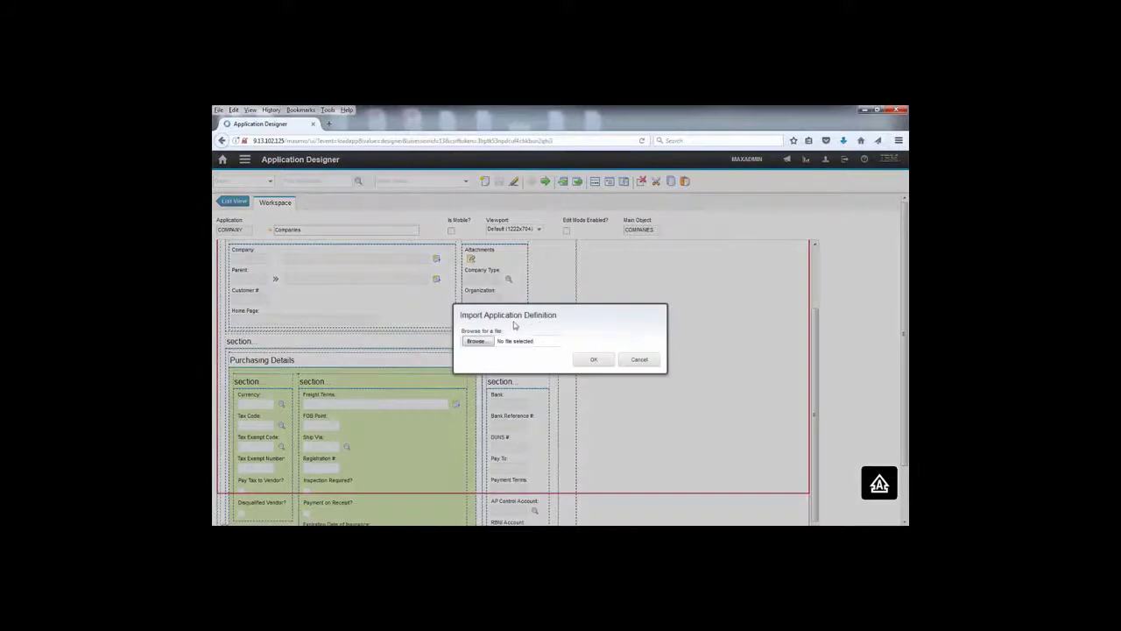
pyautogui.click(478, 342)
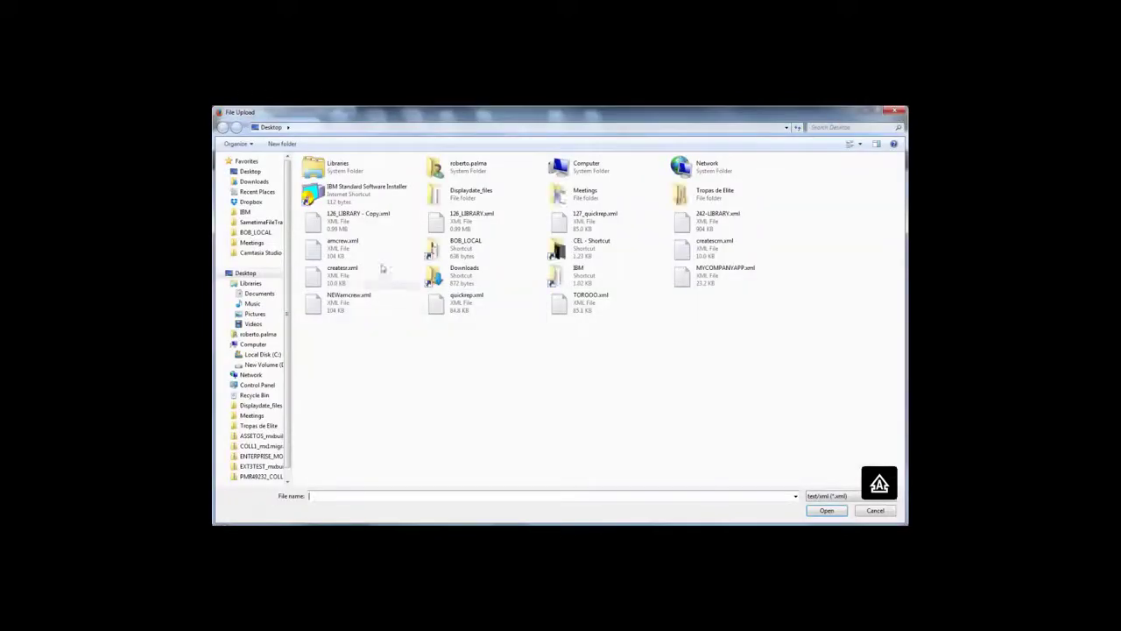
pyautogui.click(469, 298)
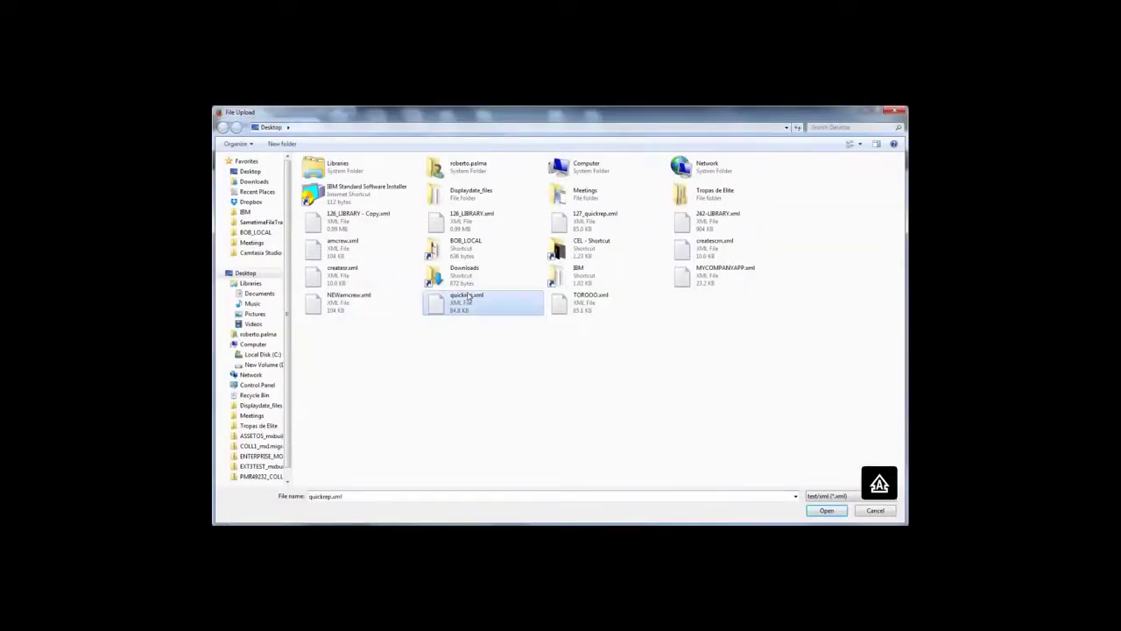
pyautogui.click(724, 274)
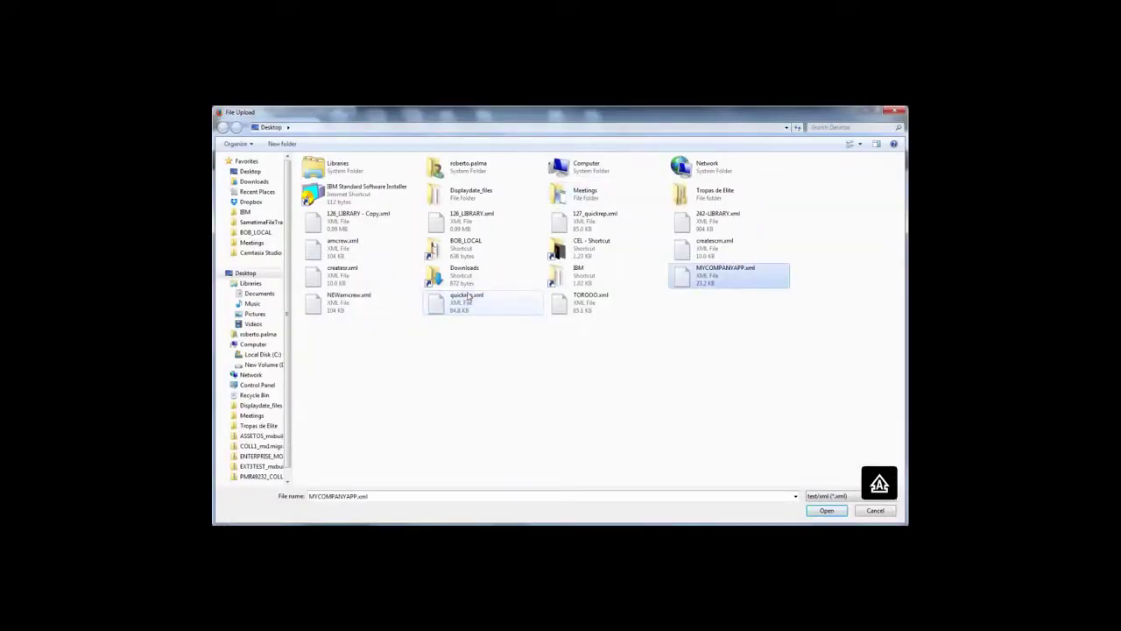
pyautogui.click(826, 513)
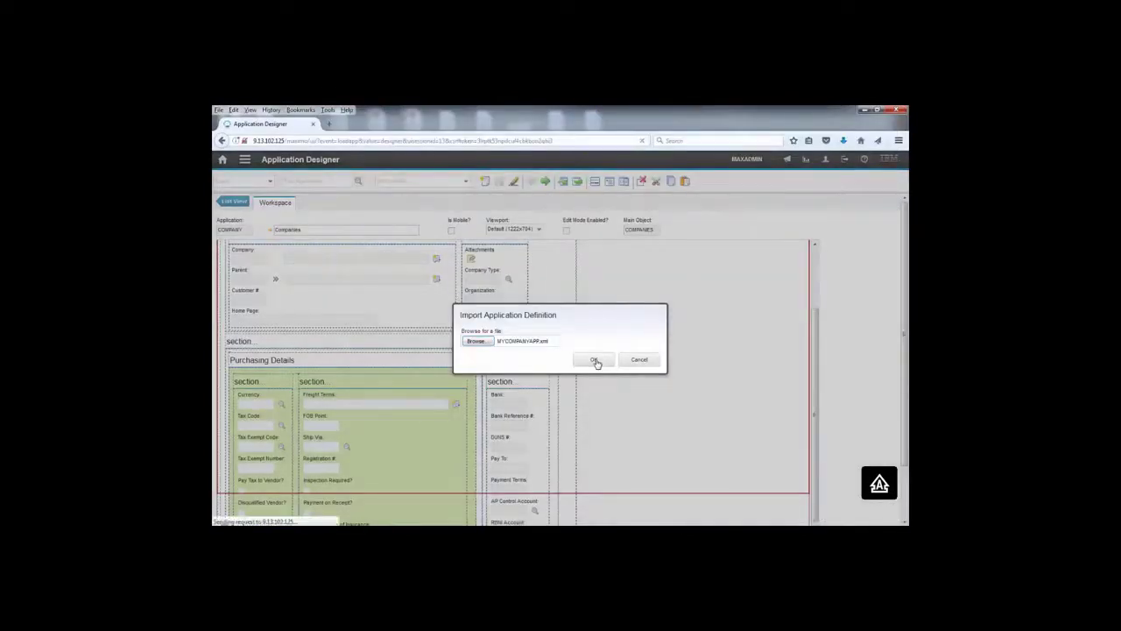
pyautogui.click(595, 361)
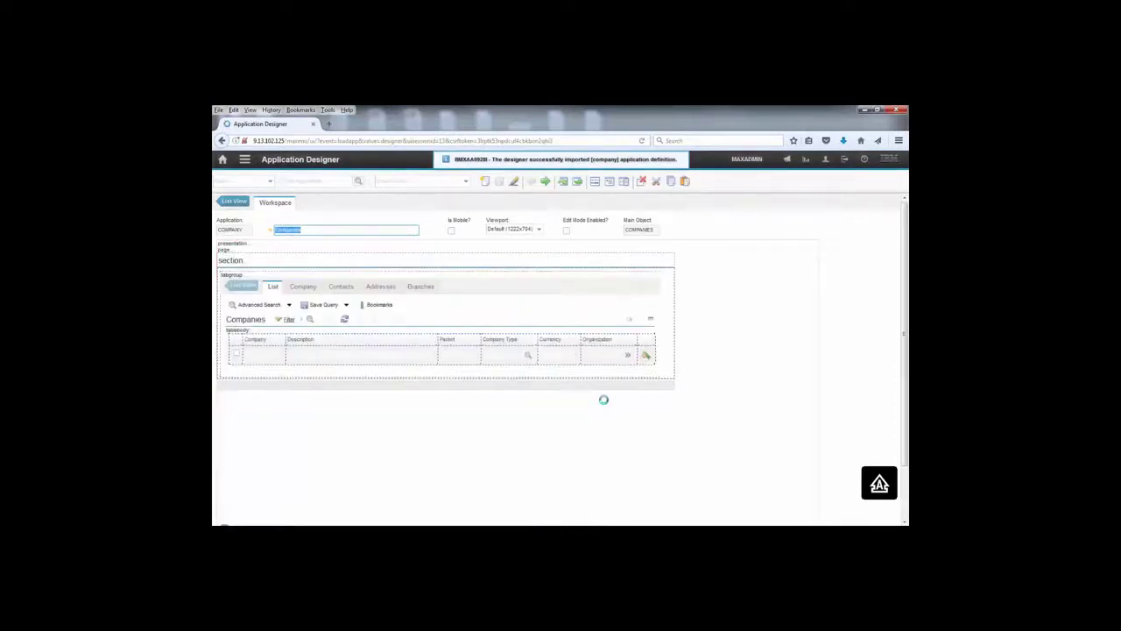
pyautogui.click(304, 287)
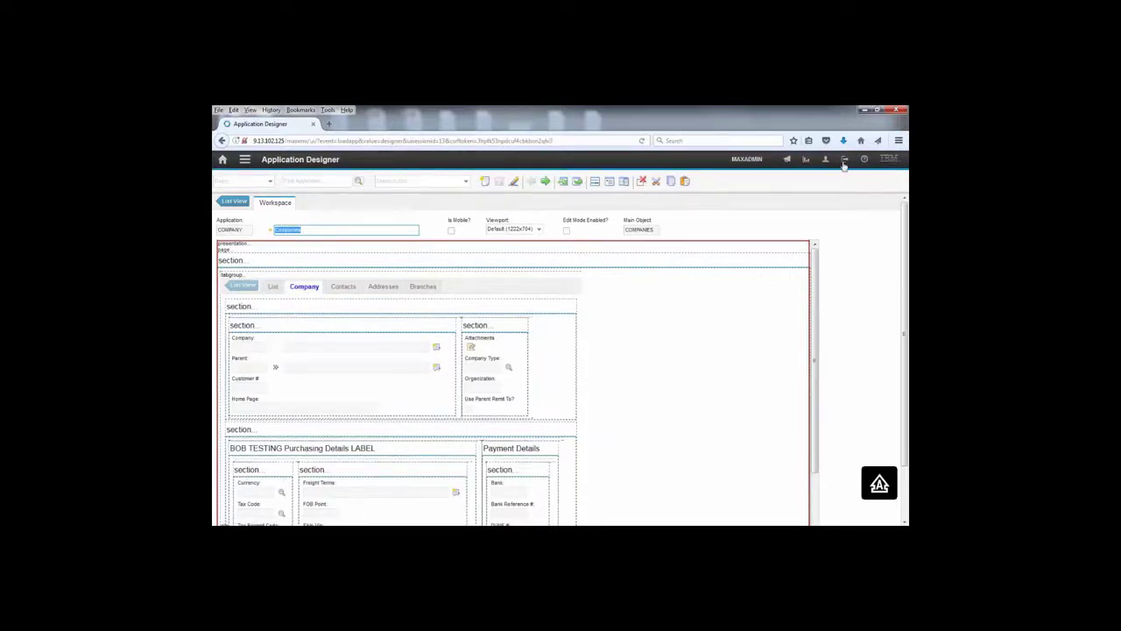
# Step: Go to the Companies application under Purchasing, list the company records and open the WTI record
pyautogui.click(244, 160)
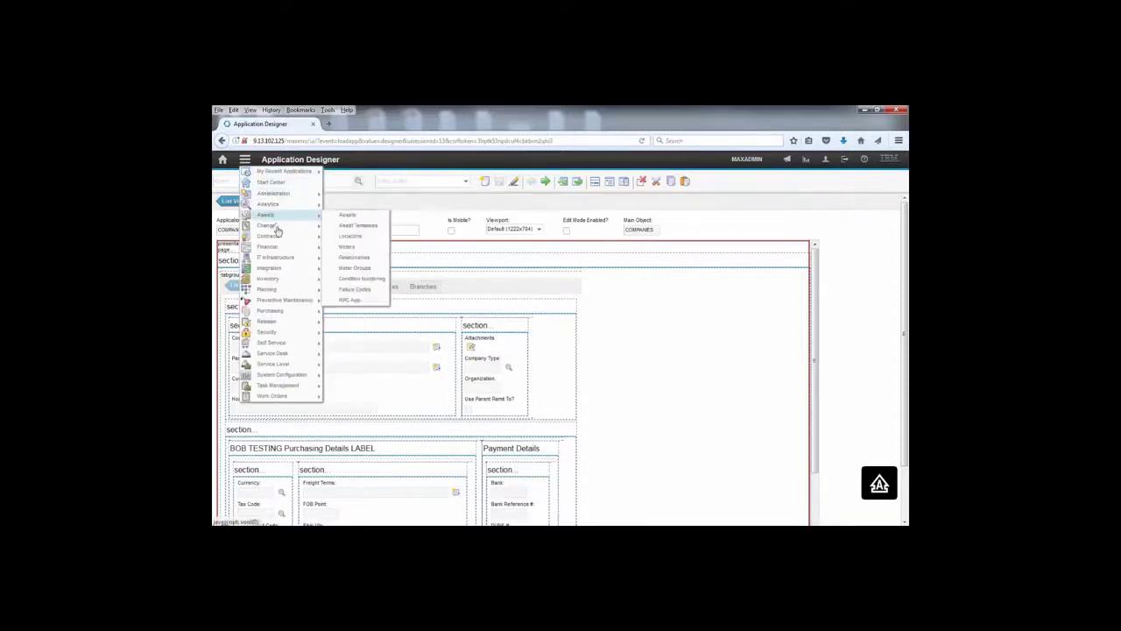
pyautogui.moveTo(288, 268)
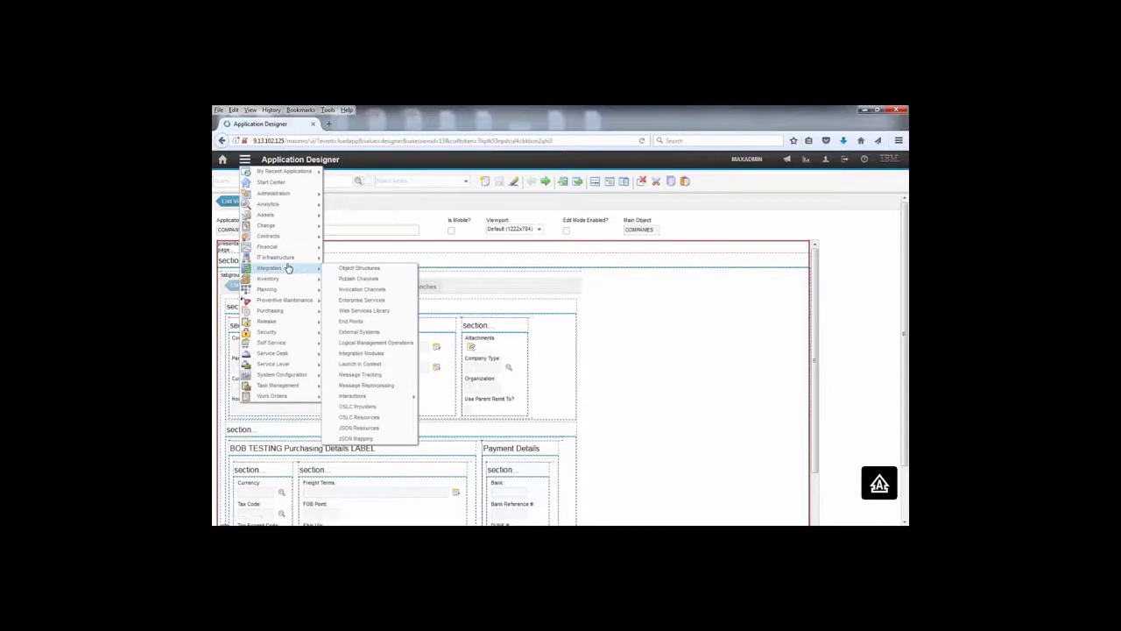
pyautogui.moveTo(281, 310)
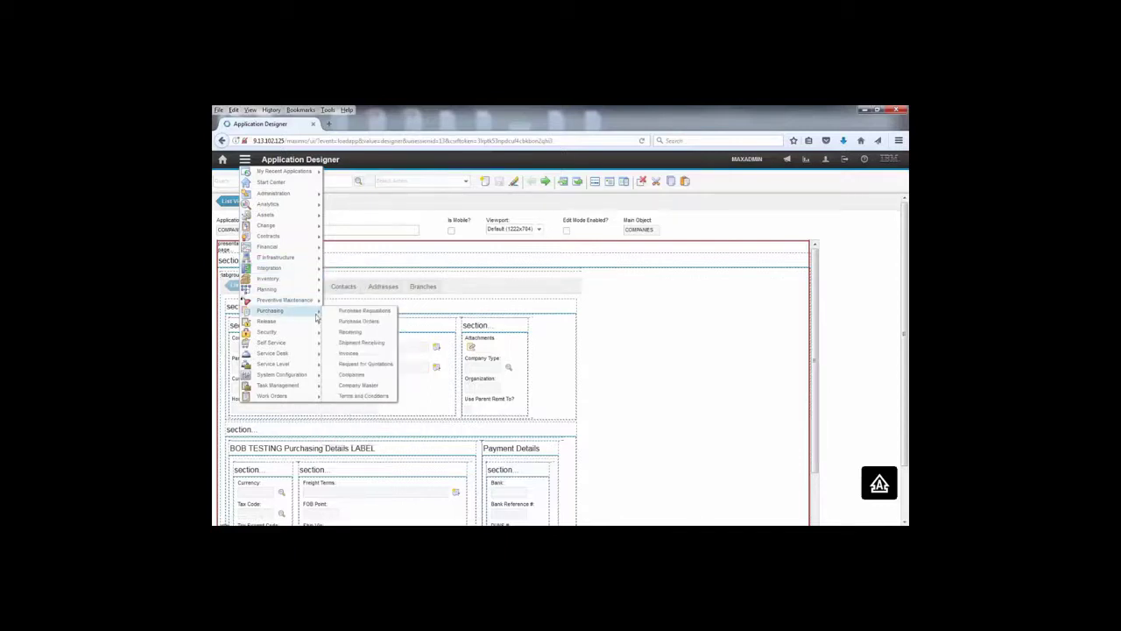
pyautogui.click(359, 375)
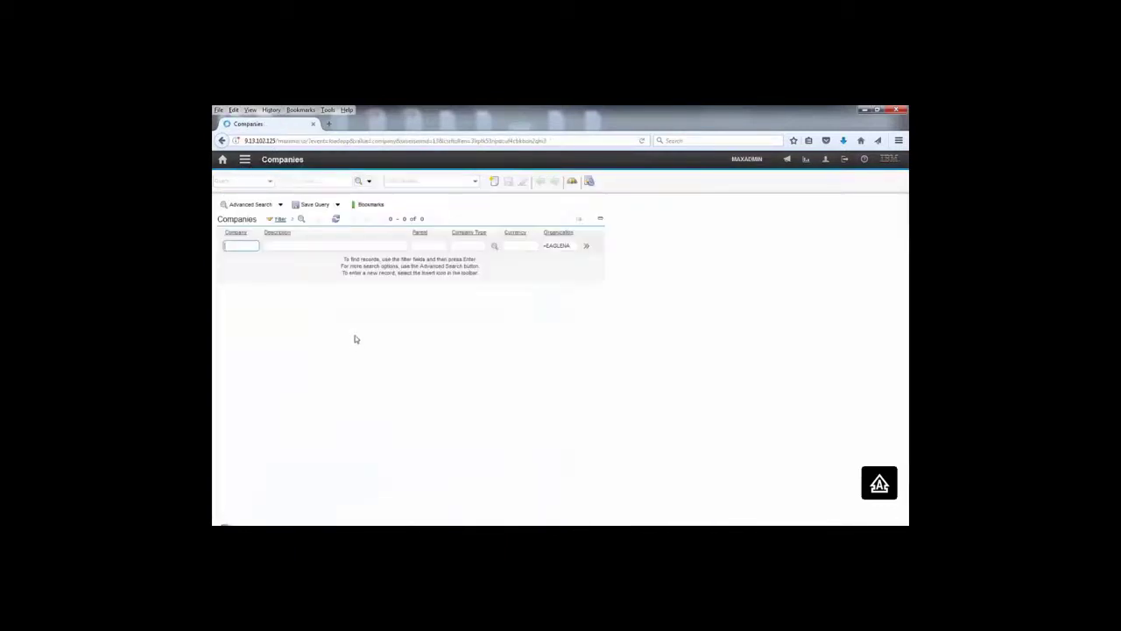
pyautogui.press('Return')
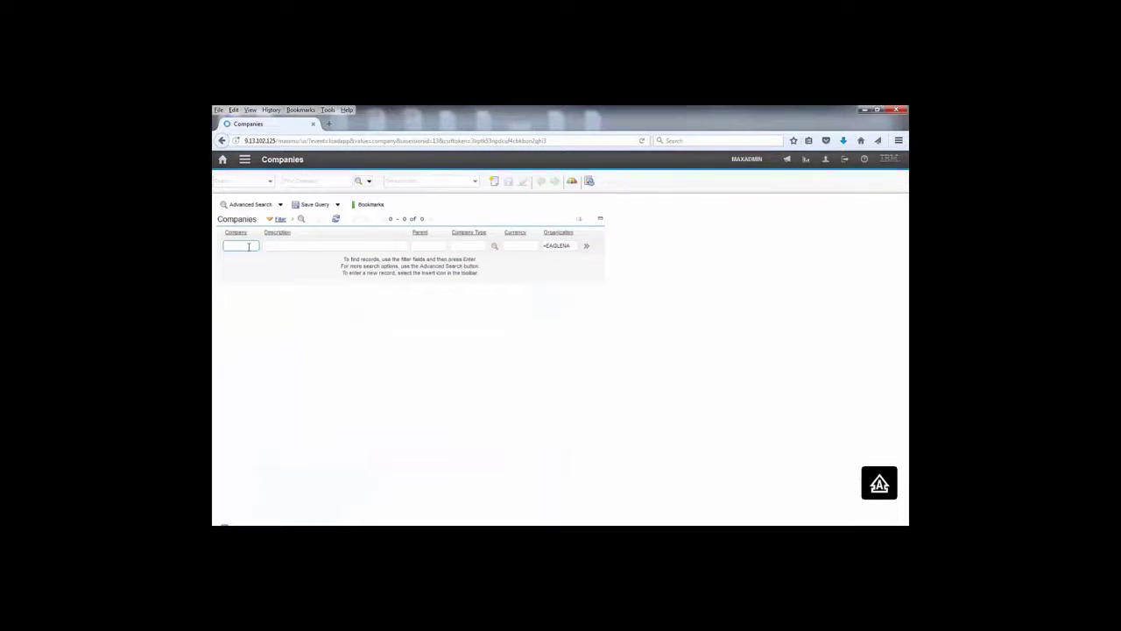
pyautogui.click(229, 263)
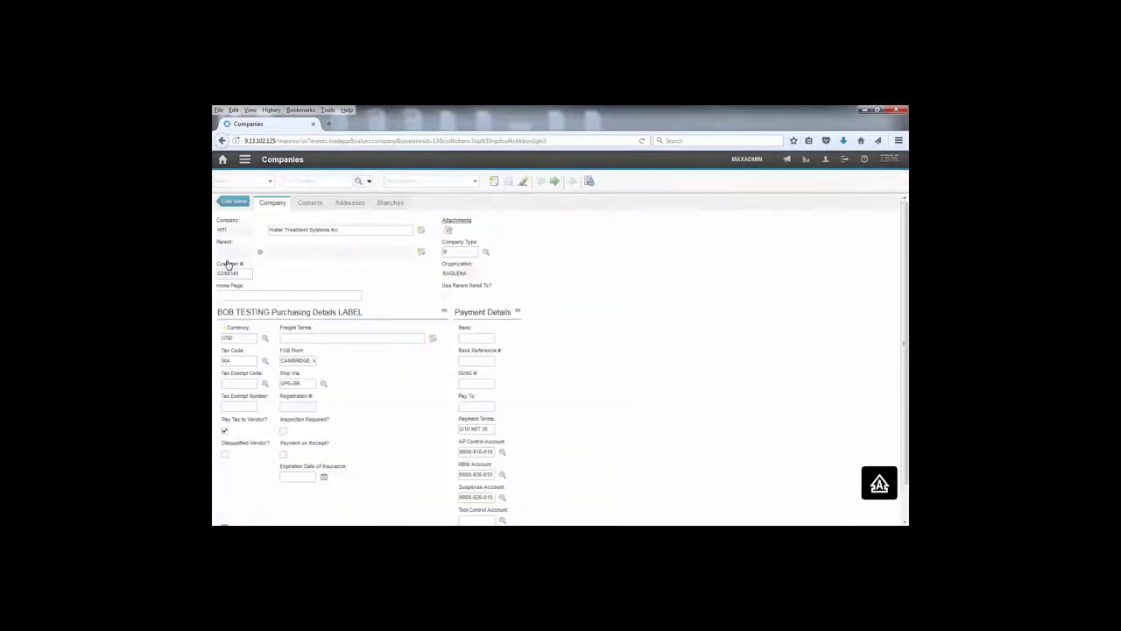
# Step: Check the purchasing section's heading on the company record and sign out of Maximo
pyautogui.moveTo(374, 317); pyautogui.dragTo(217, 315)
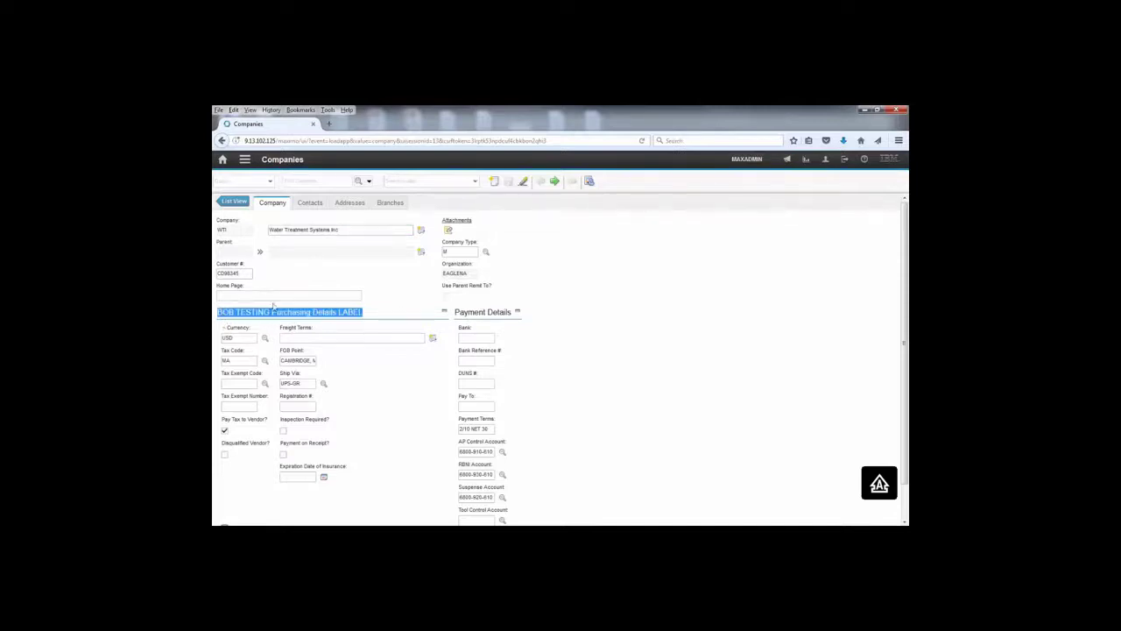
pyautogui.click(395, 288)
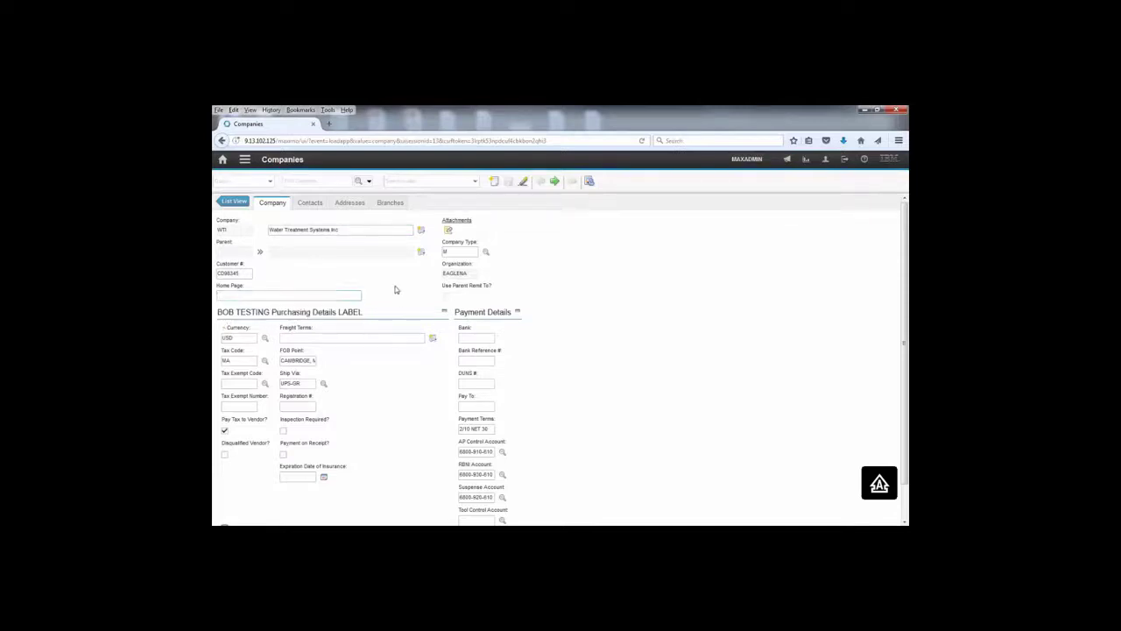
pyautogui.click(844, 159)
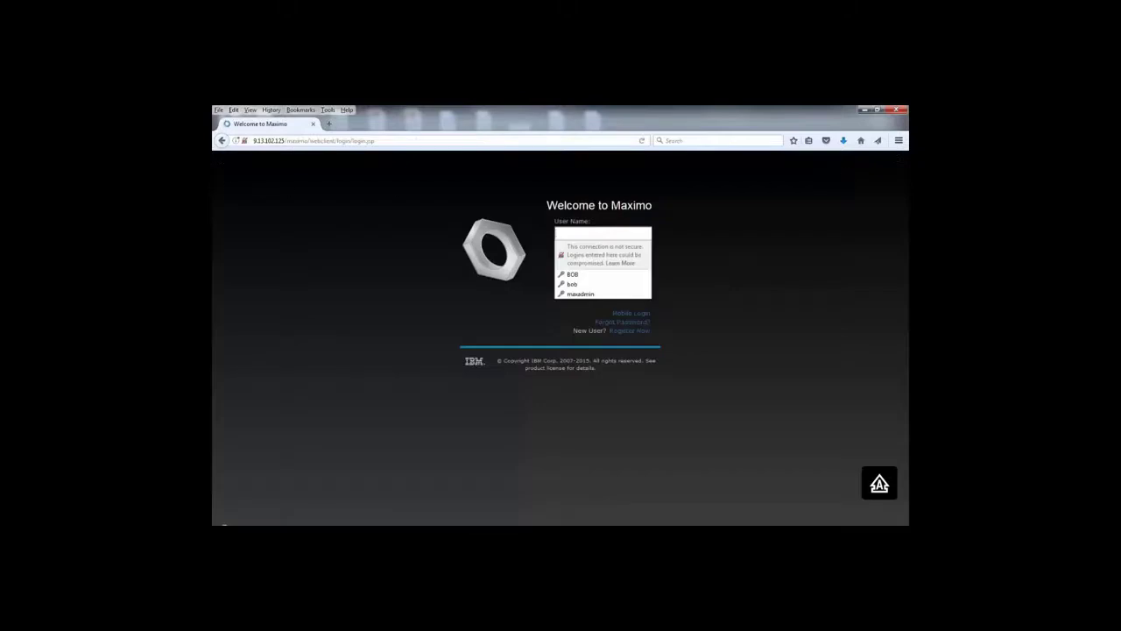